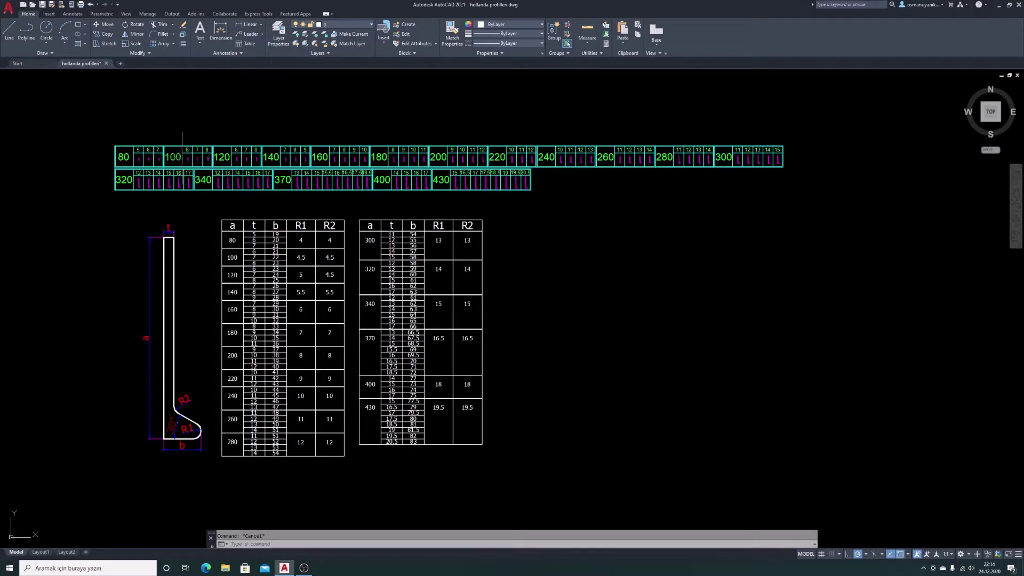
# Step: Frame the reference profile outline beside both tables and select it to inspect
pyautogui.scroll(5, 160, 160)
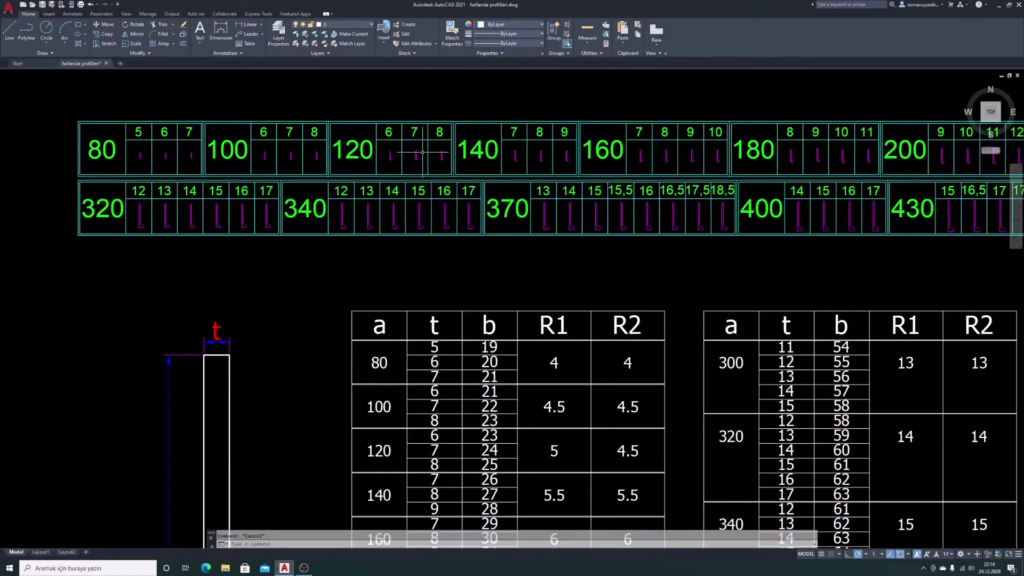
pyautogui.scroll(-3, 423, 152)
pyautogui.scroll(-2, 233, 182)
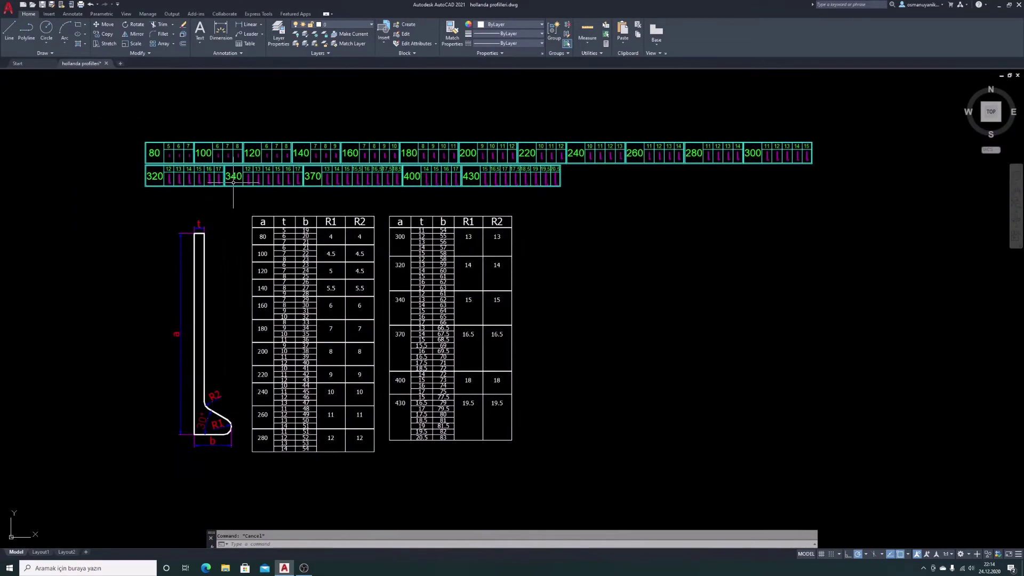
pyautogui.scroll(2, 269, 184)
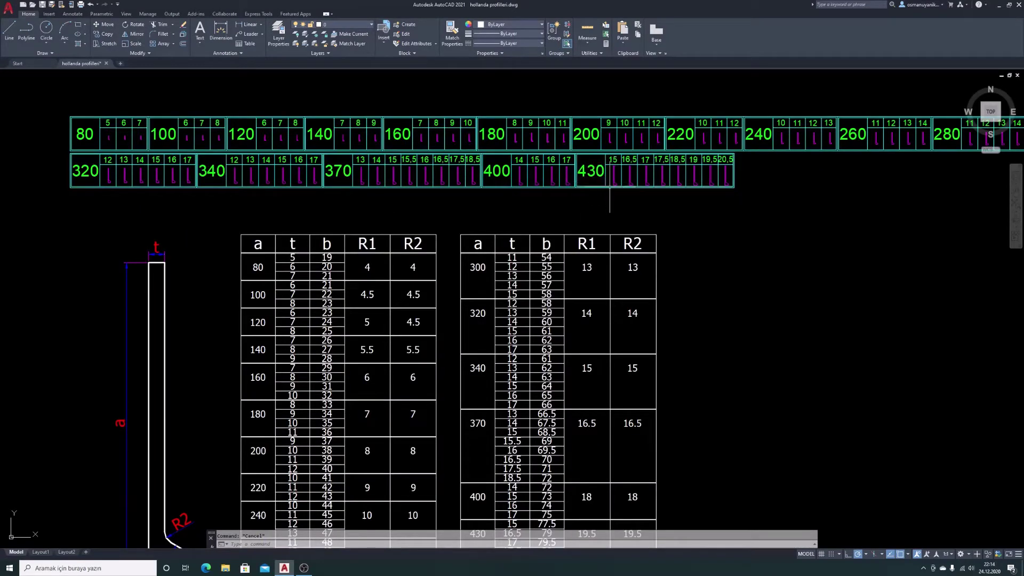
pyautogui.moveTo(355, 319); pyautogui.dragTo(393, 235, button='middle')
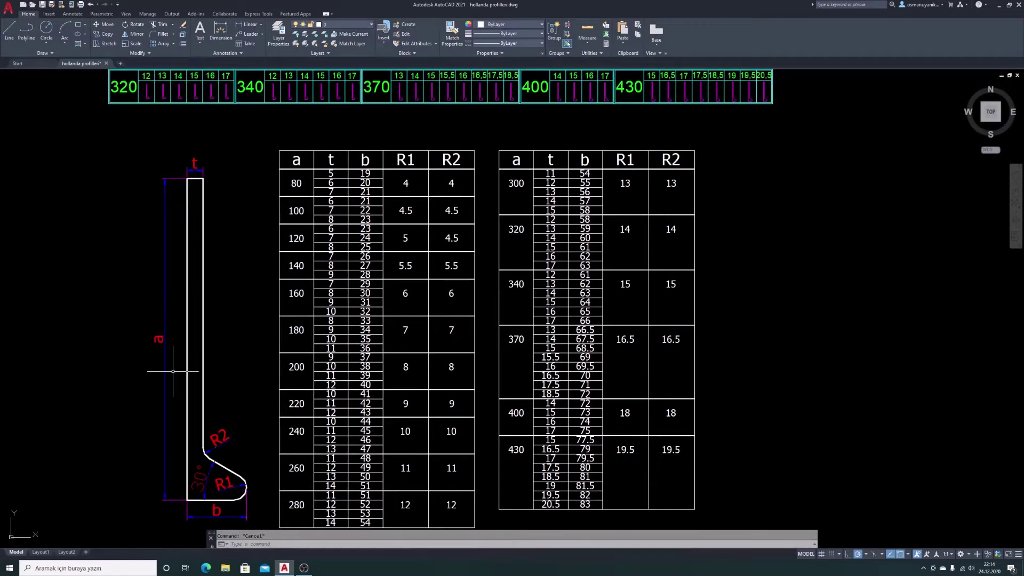
pyautogui.moveTo(241, 220)
pyautogui.mouseDown(button='middle')
pyautogui.moveTo(241, 335)
pyautogui.moveTo(220, 228)
pyautogui.mouseUp(button='middle')
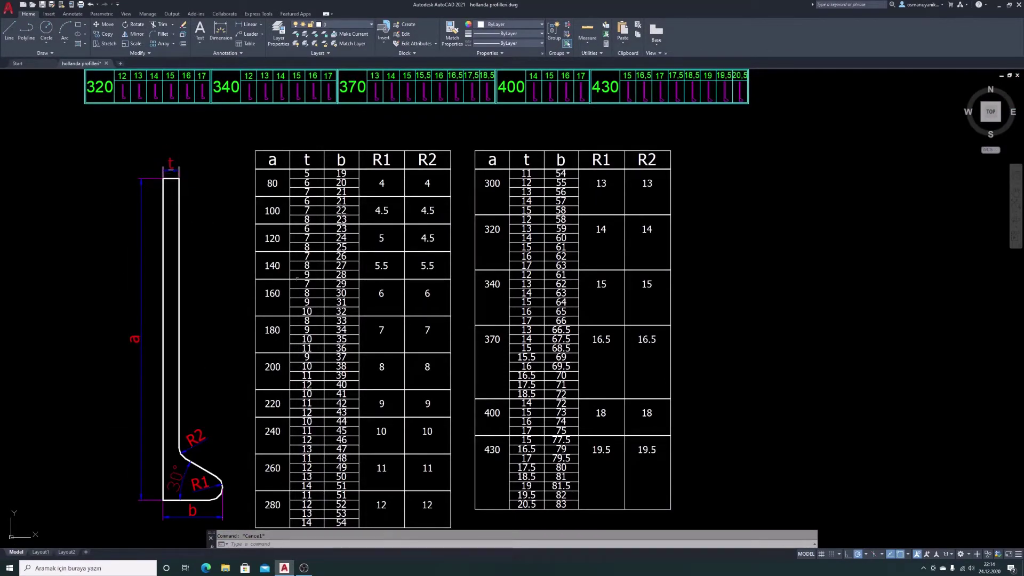
pyautogui.moveTo(246, 345); pyautogui.dragTo(230, 278, button='middle')
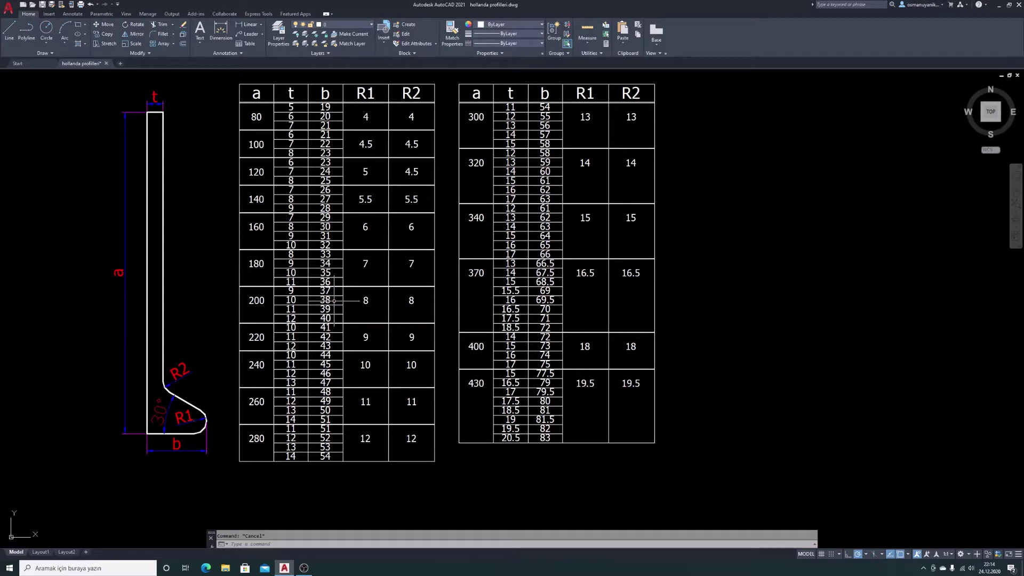
pyautogui.click(206, 422)
pyautogui.scroll(3, 166, 415)
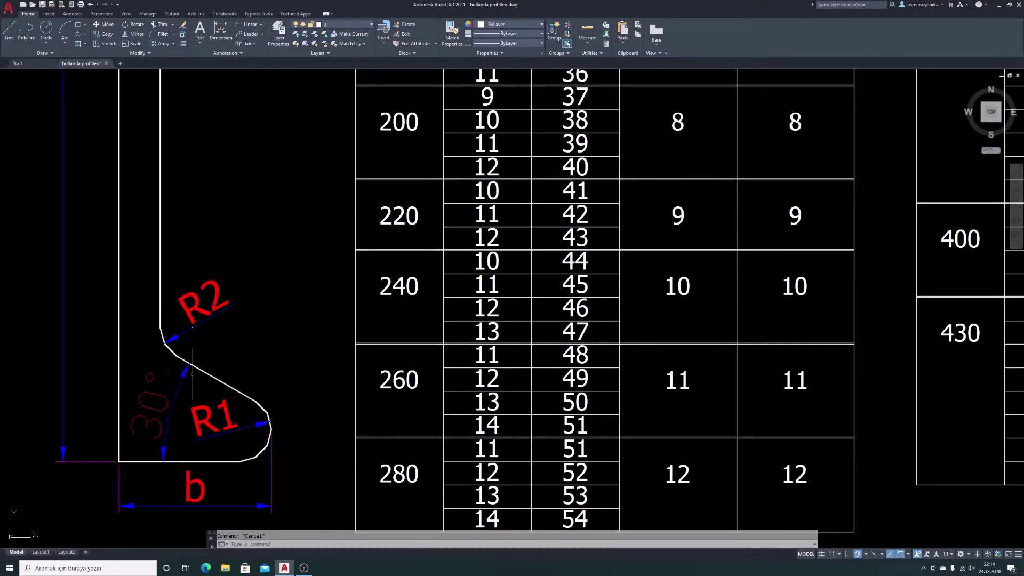
pyautogui.scroll(-6, 224, 320)
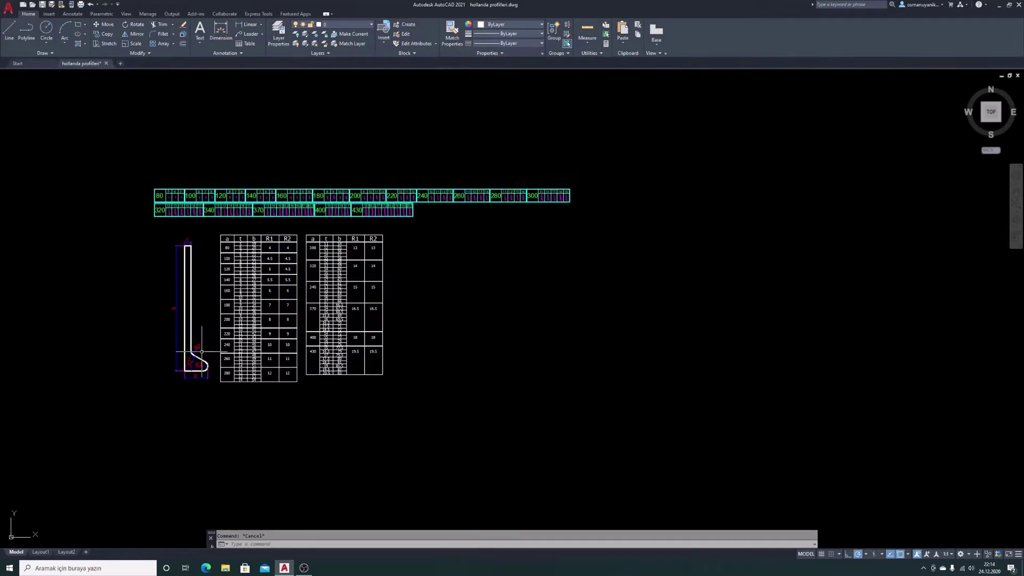
pyautogui.scroll(5, 192, 360)
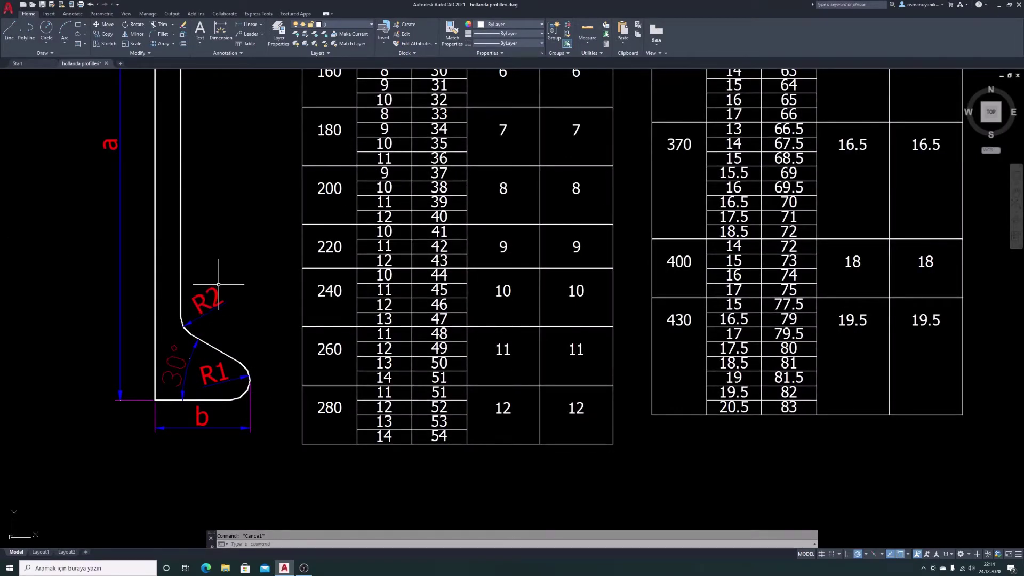
pyautogui.scroll(-4, 240, 279)
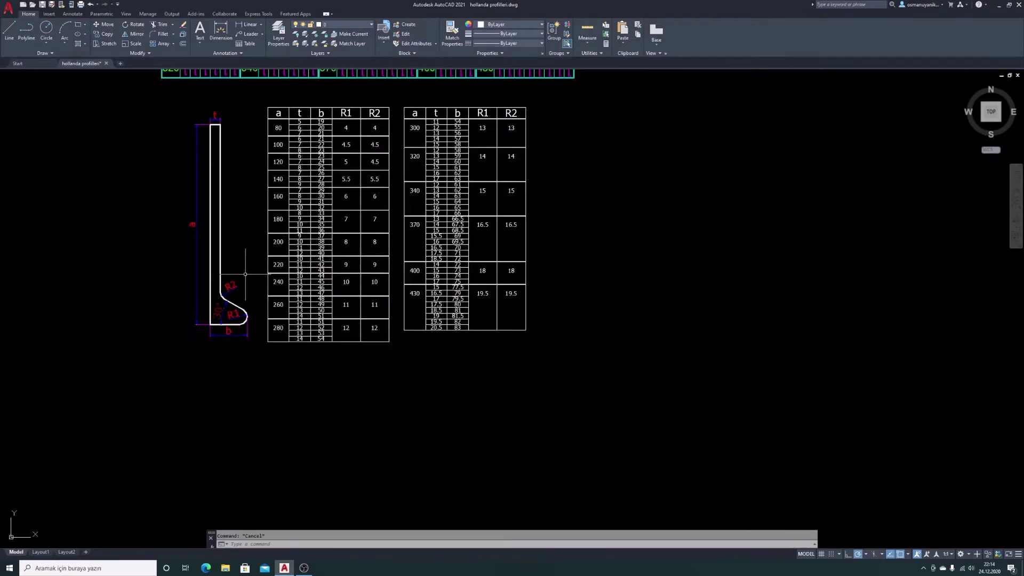
pyautogui.moveTo(346, 264); pyautogui.dragTo(217, 314, button='middle')
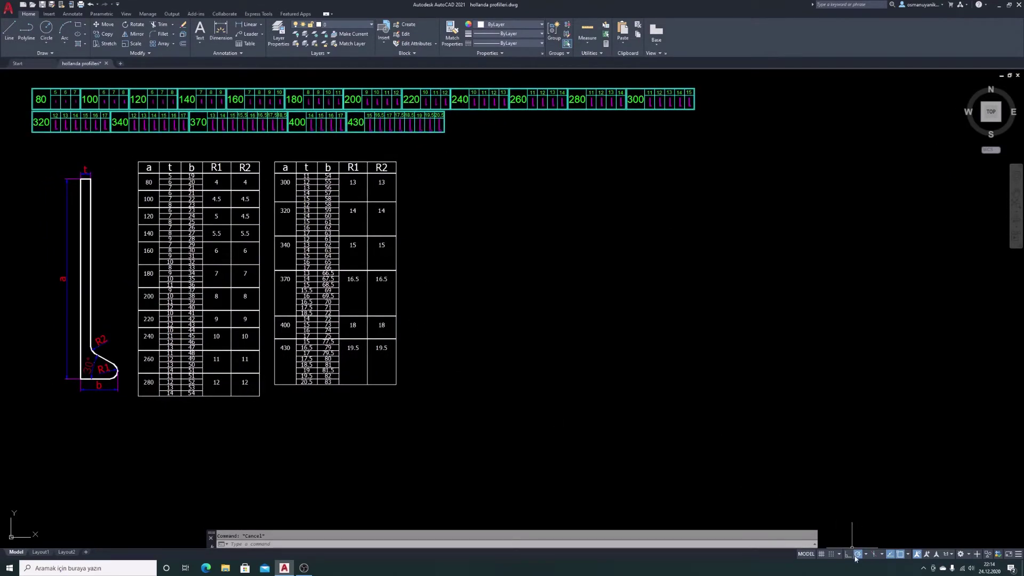
# Step: Enable Endpoint, Midpoint, Center and Intersection object snaps with tracking
pyautogui.click(908, 554)
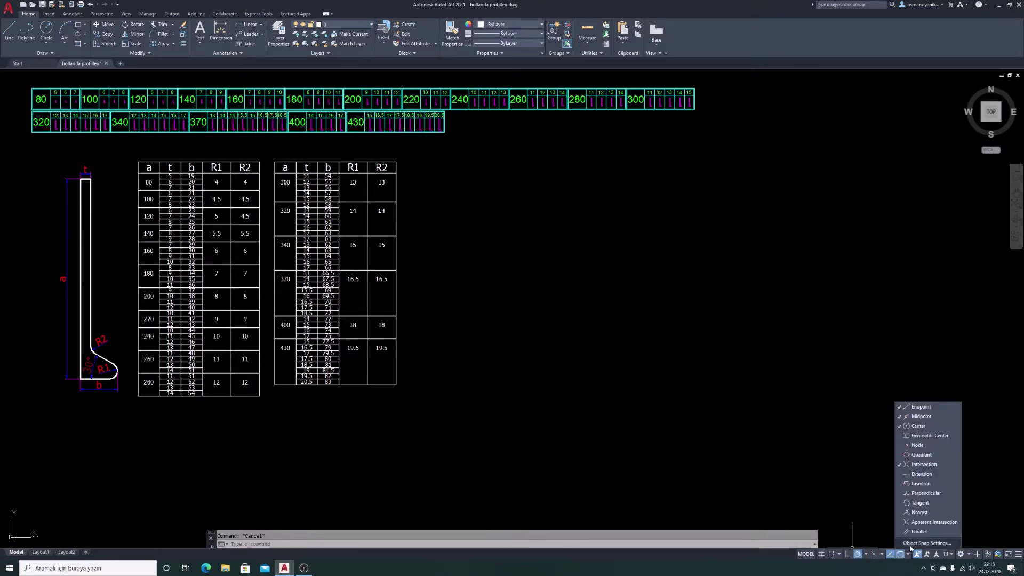
pyautogui.click(920, 544)
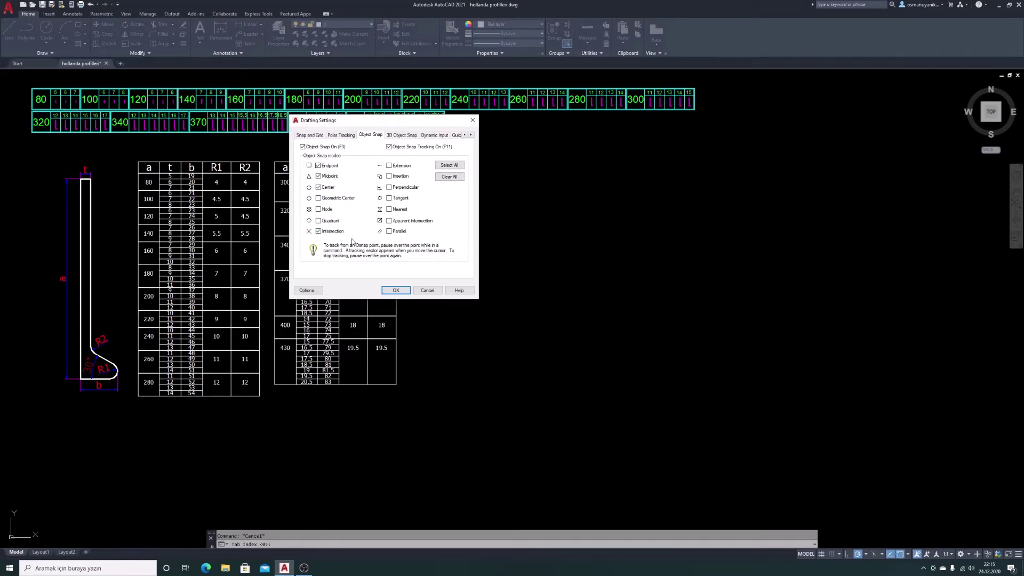
pyautogui.click(398, 291)
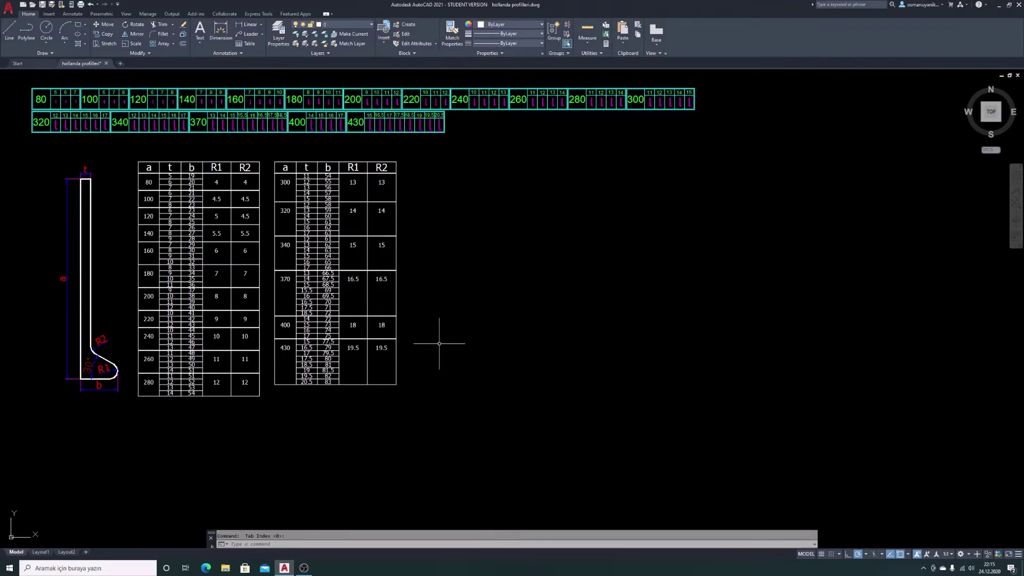
# Step: Draw a 200-unit vertical line upward from a point in empty space
pyautogui.write('l')
pyautogui.press('Return')
pyautogui.click(475, 283)
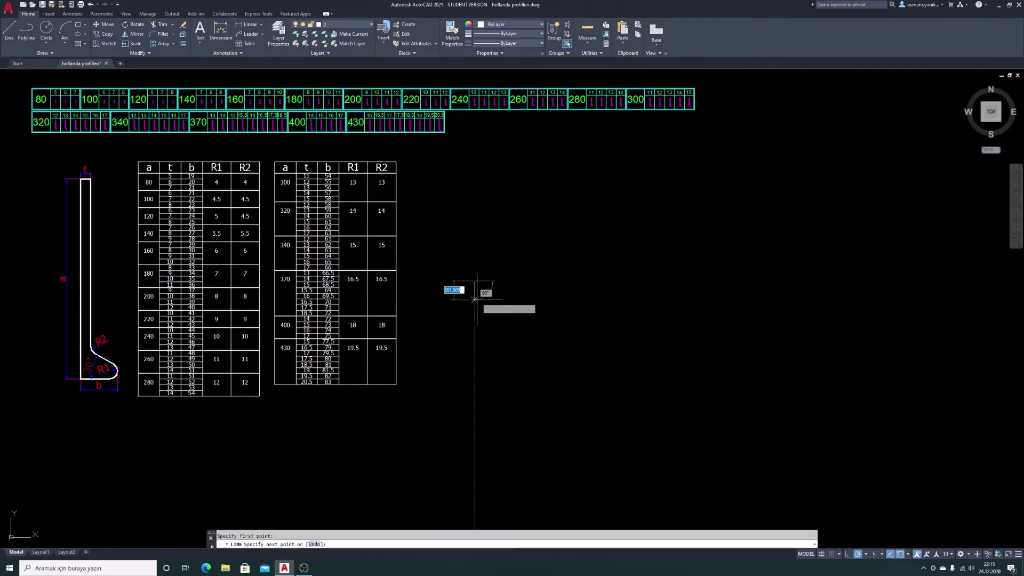
pyautogui.scroll(2, 475, 300)
pyautogui.scroll(2, 472, 297)
pyautogui.scroll(1, 467, 296)
pyautogui.scroll(1, 460, 293)
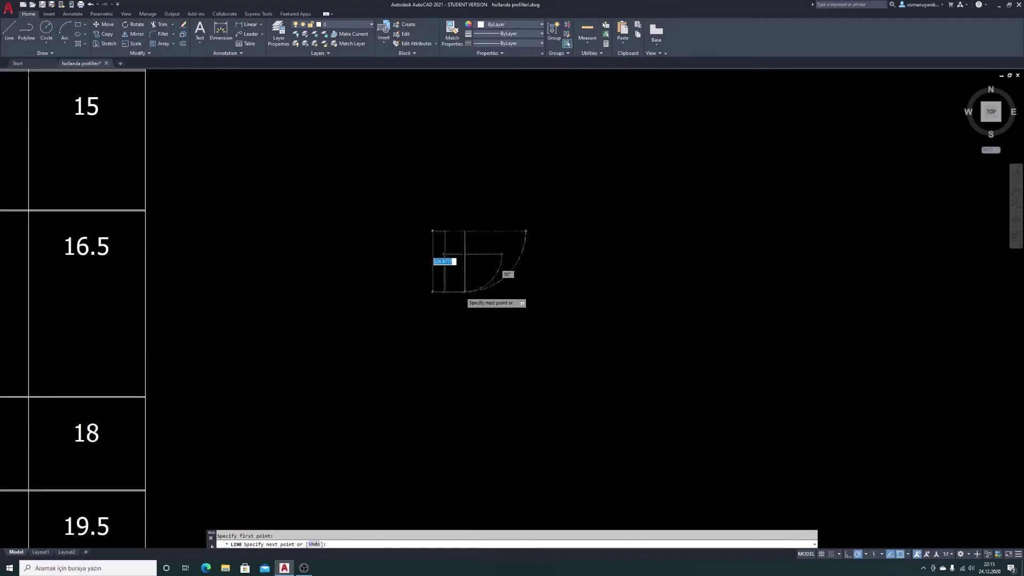
pyautogui.write('200')
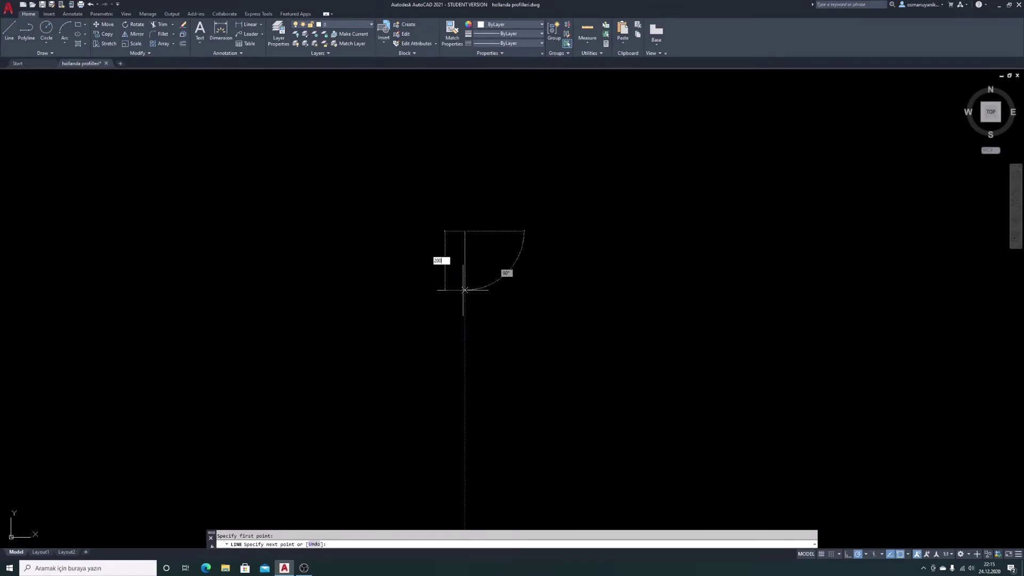
pyautogui.press('Return')
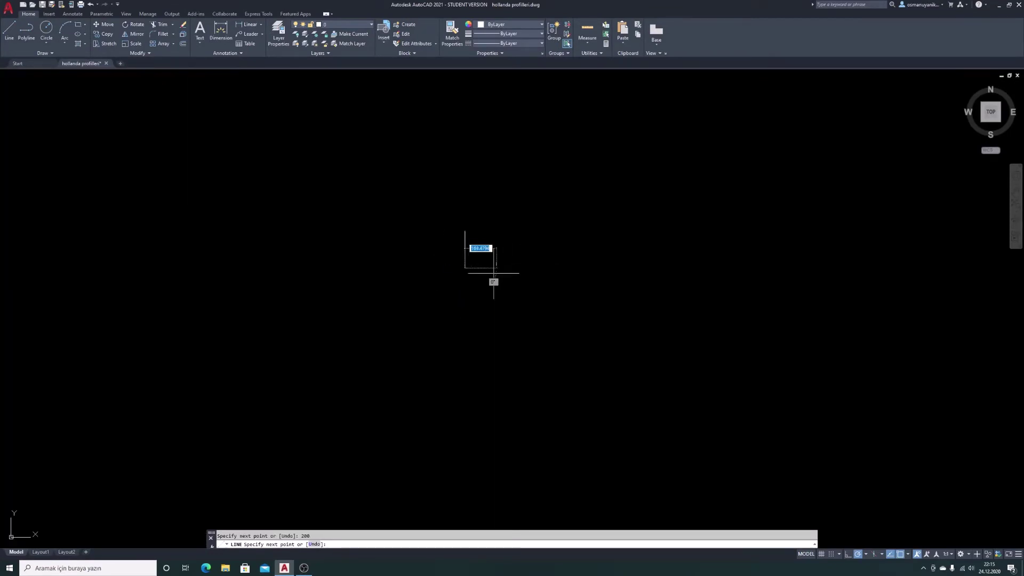
# Step: Add a 38-unit base line and a shorter right vertical line up to bulb height
pyautogui.scroll(2, 485, 264)
pyautogui.scroll(2, 448, 304)
pyautogui.scroll(4, 448, 304)
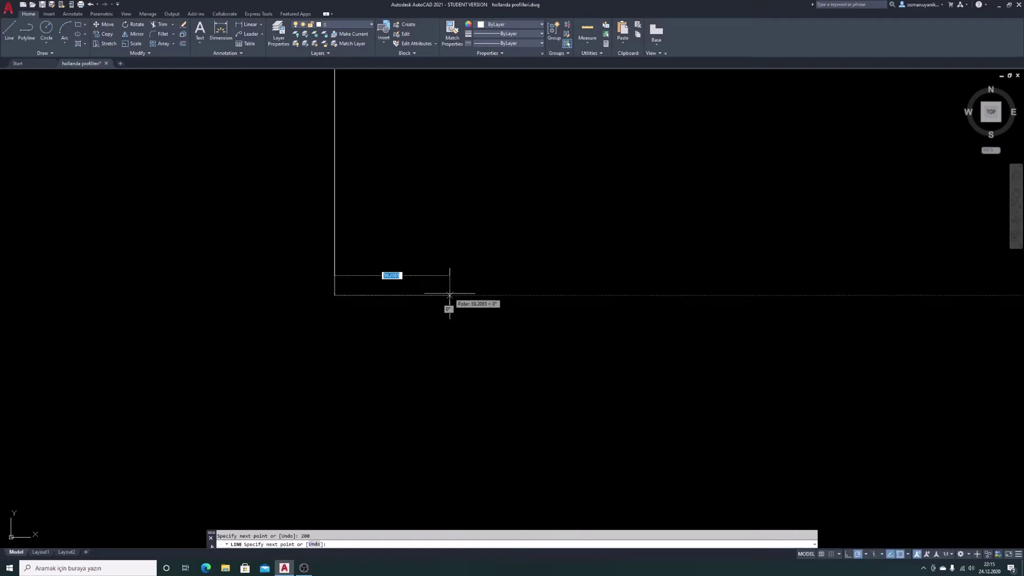
pyautogui.write('38')
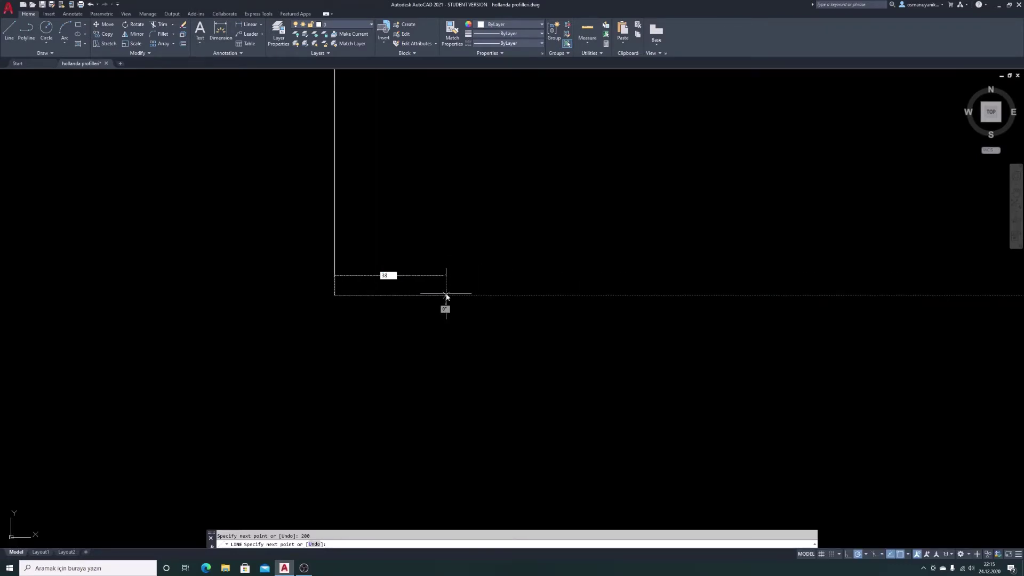
pyautogui.press('Return')
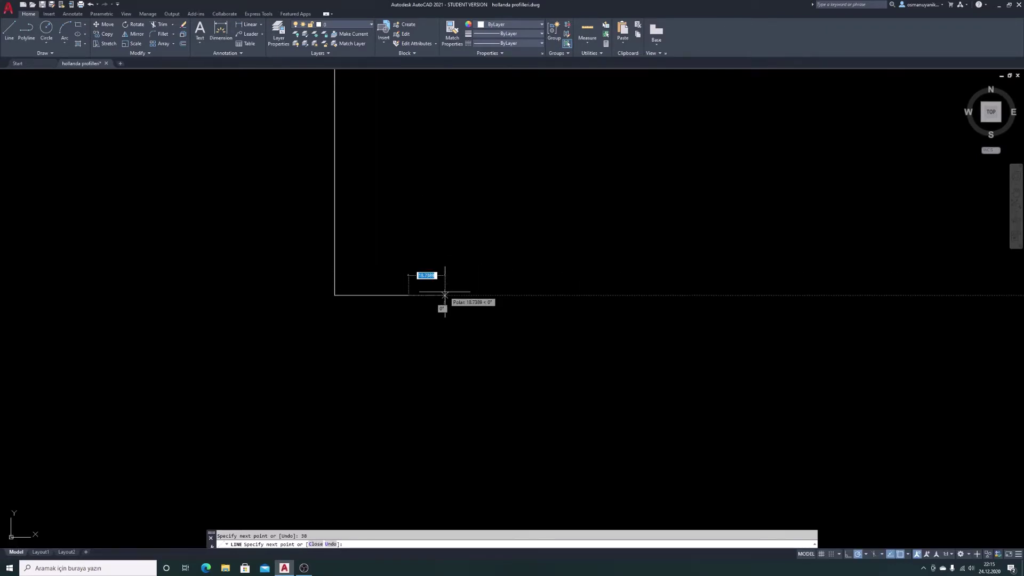
pyautogui.moveTo(465, 286); pyautogui.dragTo(479, 352, button='middle')
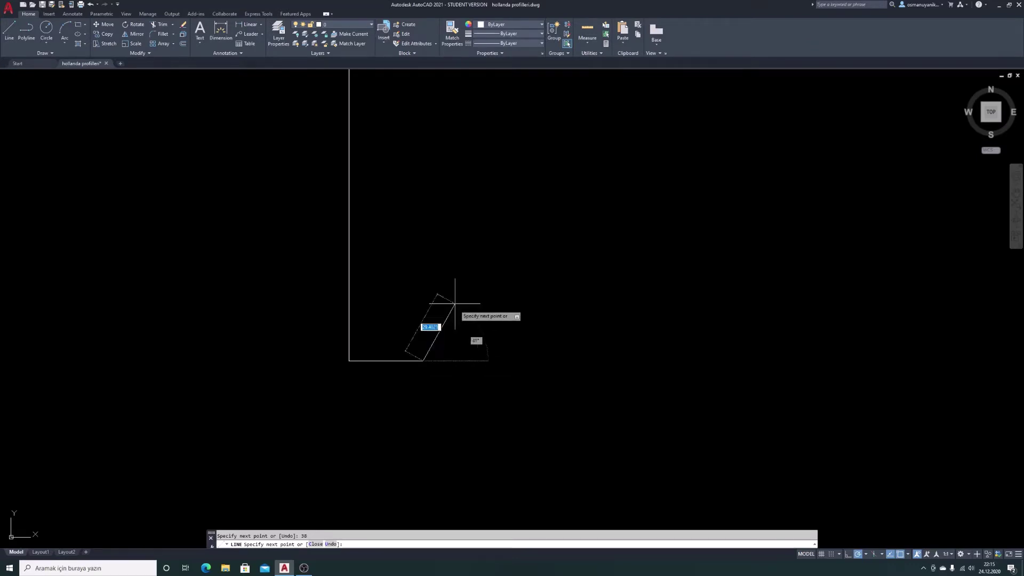
pyautogui.click(422, 254)
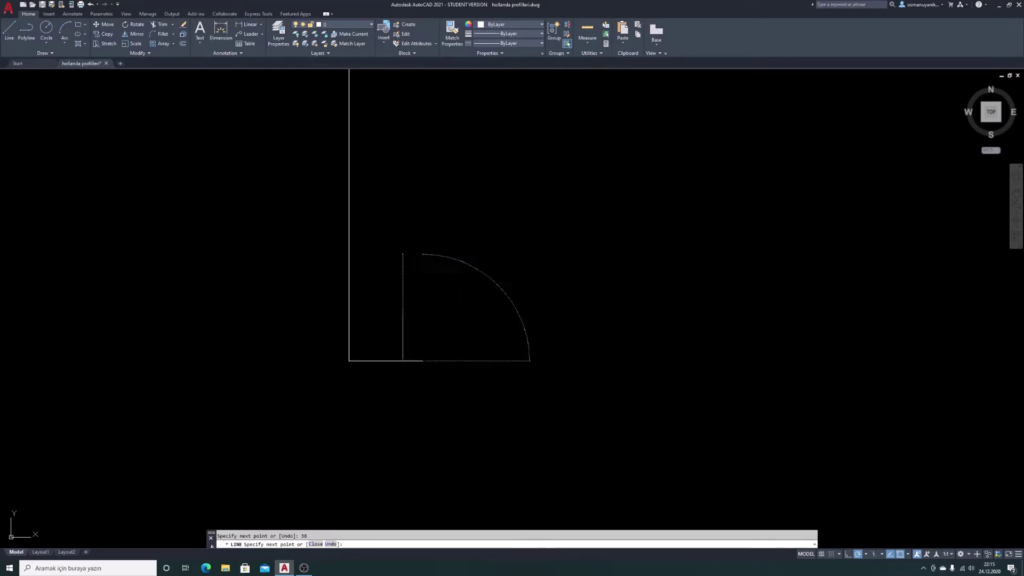
pyautogui.press('Return')
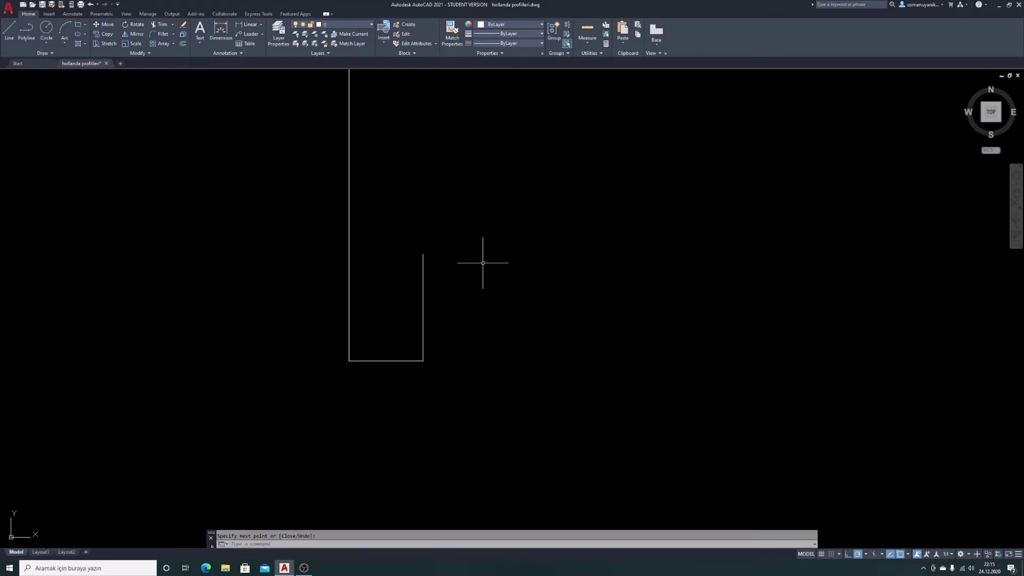
# Step: Pan and zoom to show the values table beside the reference profile
pyautogui.scroll(-2, 469, 274)
pyautogui.scroll(1, 458, 285)
pyautogui.scroll(4, 459, 285)
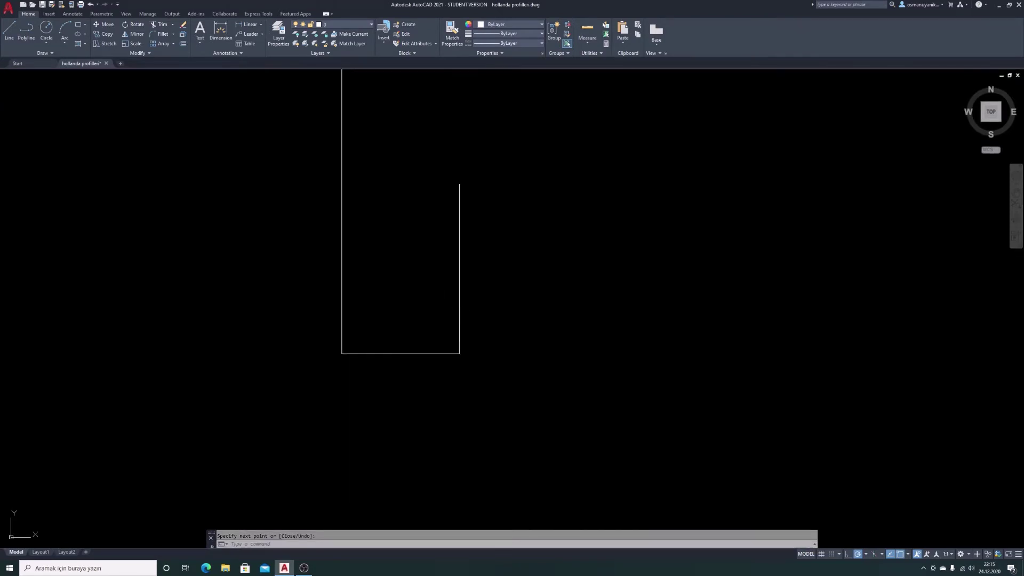
pyautogui.scroll(-3, 375, 337)
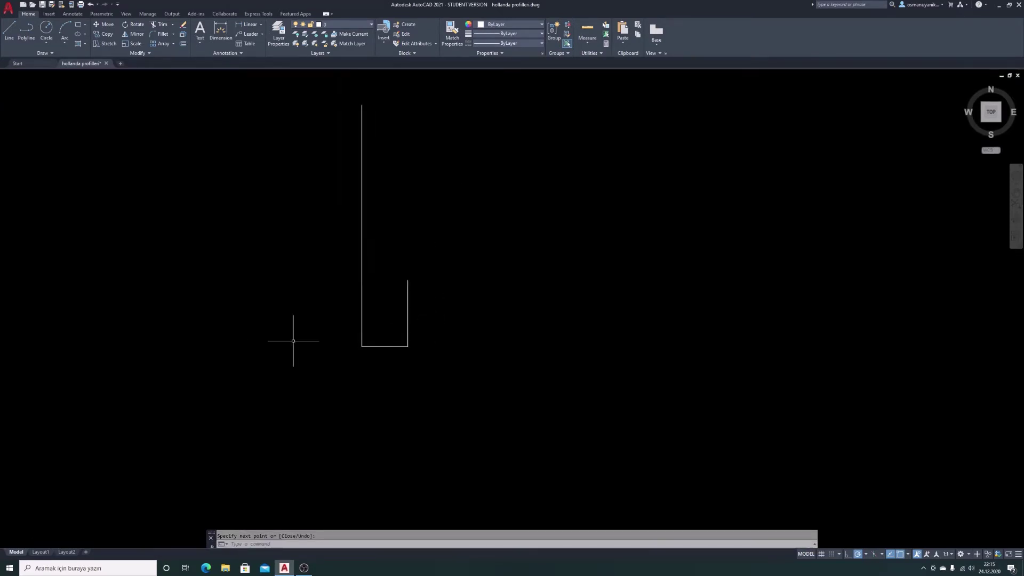
pyautogui.scroll(4, 393, 332)
pyautogui.moveTo(394, 332); pyautogui.dragTo(857, 281, button='middle')
pyautogui.scroll(-5, 846, 283)
pyautogui.scroll(7, 286, 416)
pyautogui.scroll(2, 332, 421)
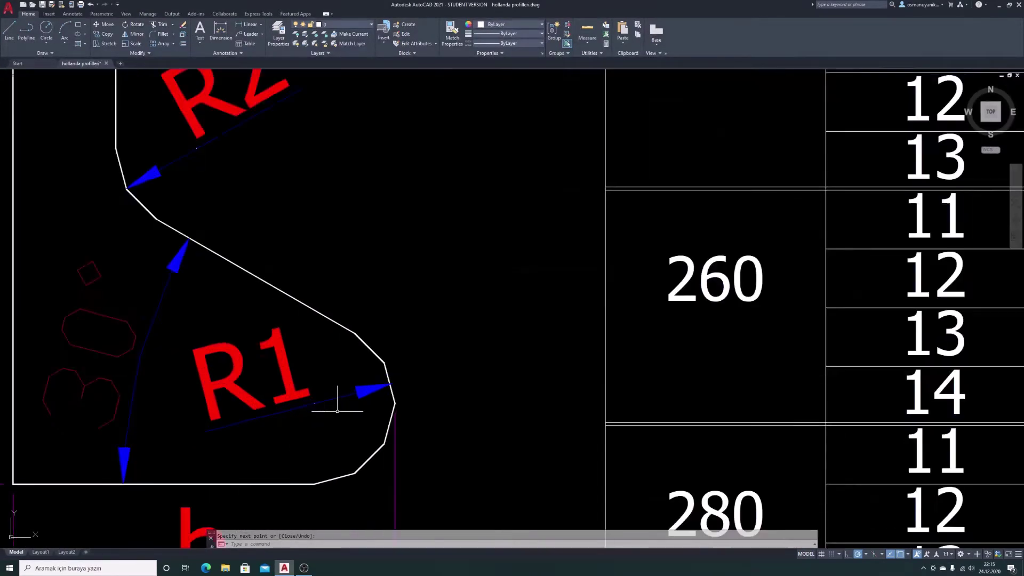
pyautogui.scroll(-2, 343, 389)
pyautogui.scroll(-2, 599, 343)
pyautogui.moveTo(599, 343); pyautogui.dragTo(388, 375, button='middle')
pyautogui.scroll(-1, 387, 375)
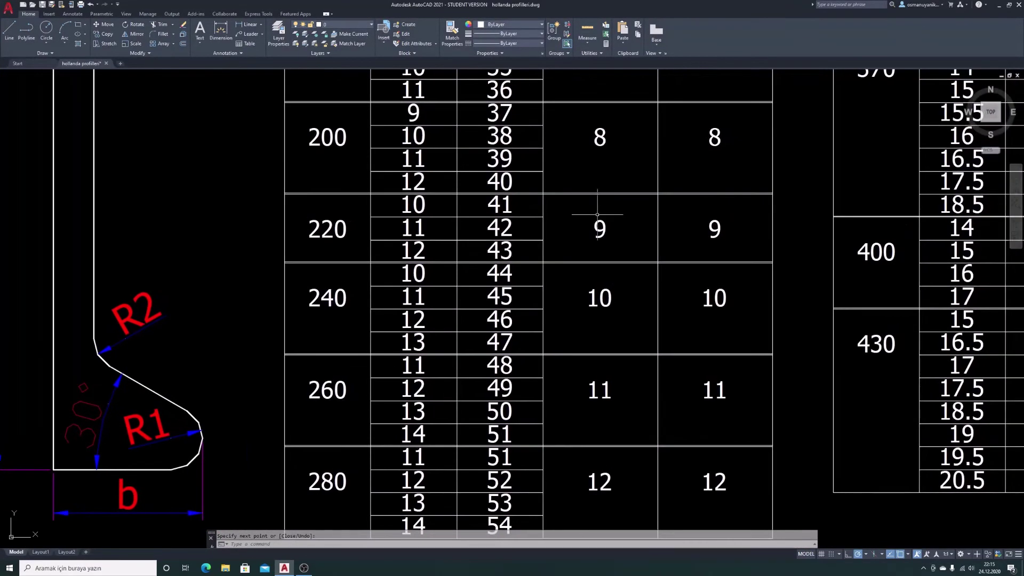
pyautogui.scroll(-5, 613, 133)
pyautogui.moveTo(841, 178); pyautogui.dragTo(484, 272, button='middle')
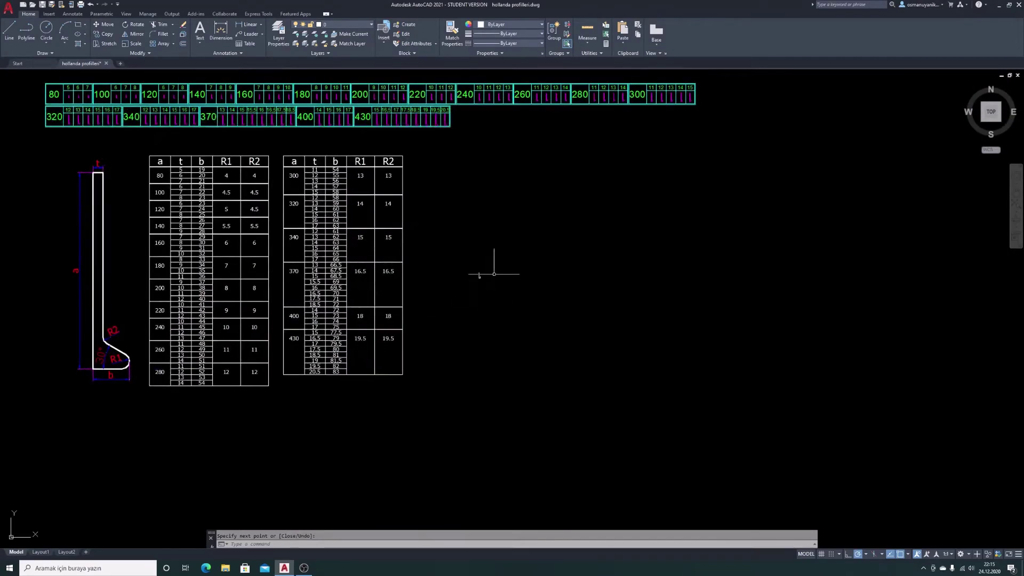
pyautogui.scroll(8, 491, 269)
pyautogui.scroll(5, 434, 288)
pyautogui.scroll(4, 372, 276)
# Step: Start a tangent-tangent-radius circle on the bottom line, then cancel it
pyautogui.moveTo(410, 277); pyautogui.dragTo(366, 348, button='middle')
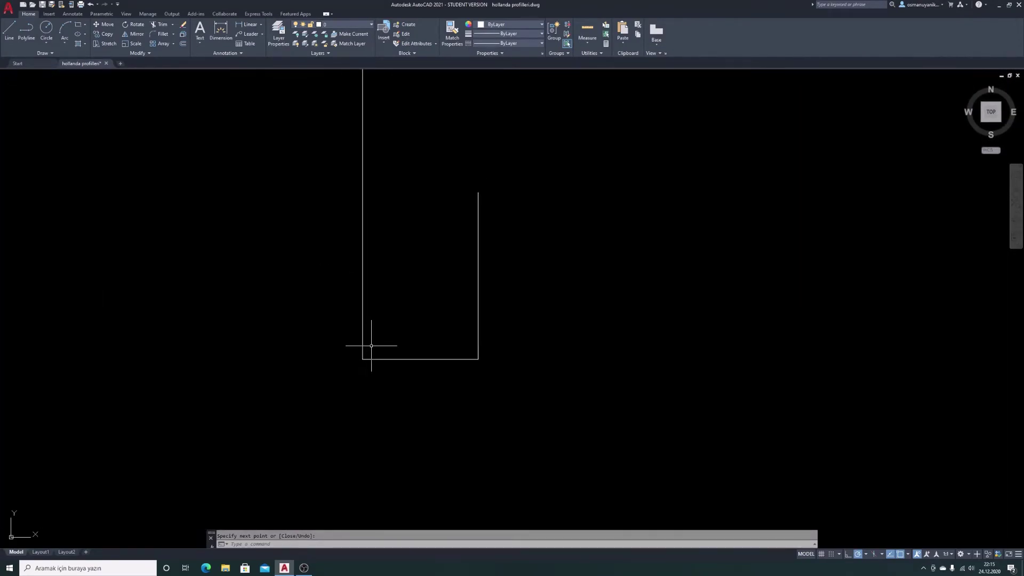
pyautogui.write('c')
pyautogui.press('Return')
pyautogui.write('t')
pyautogui.press('Return')
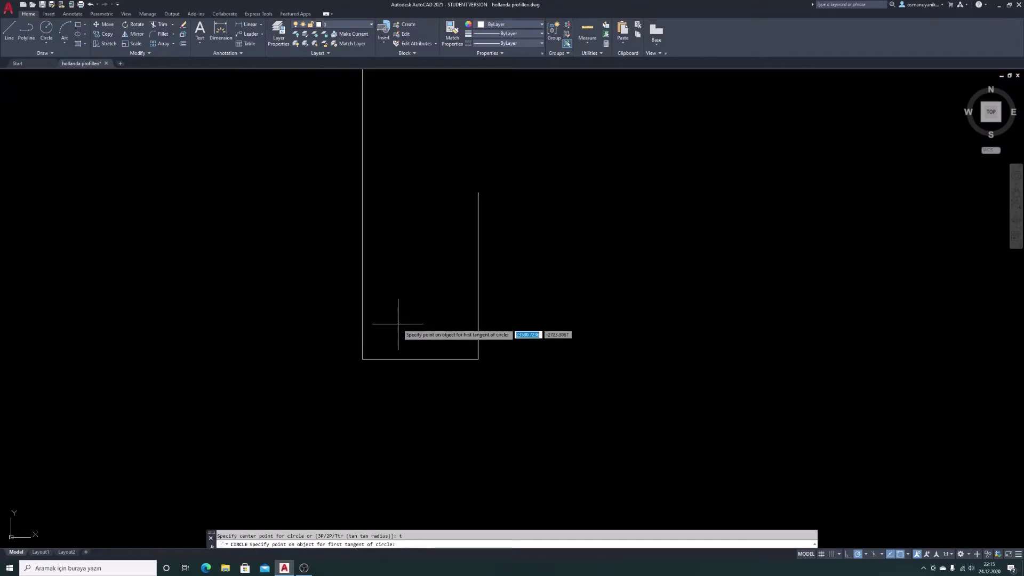
pyautogui.click(436, 359)
pyautogui.write('8')
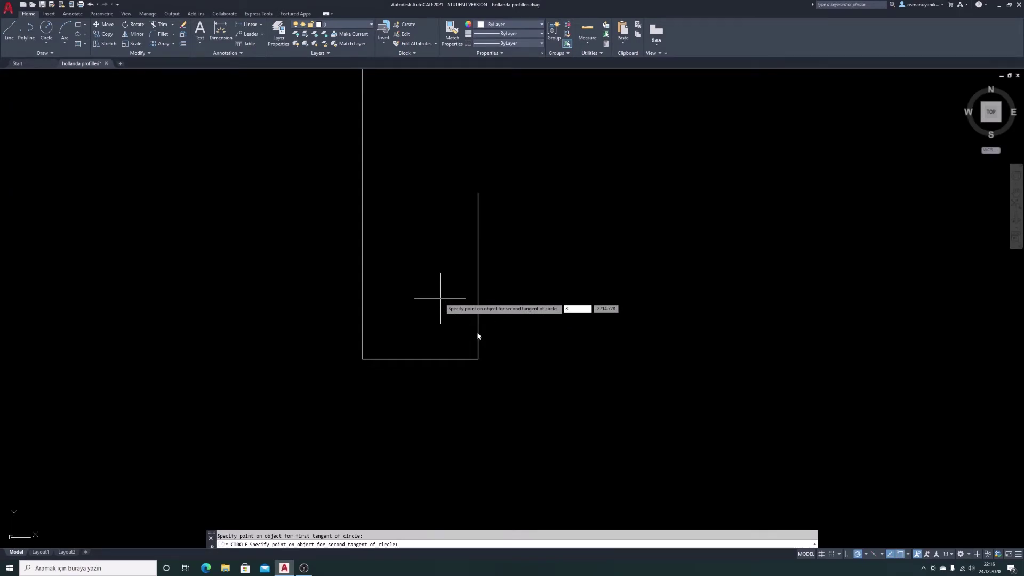
pyautogui.press('Escape')
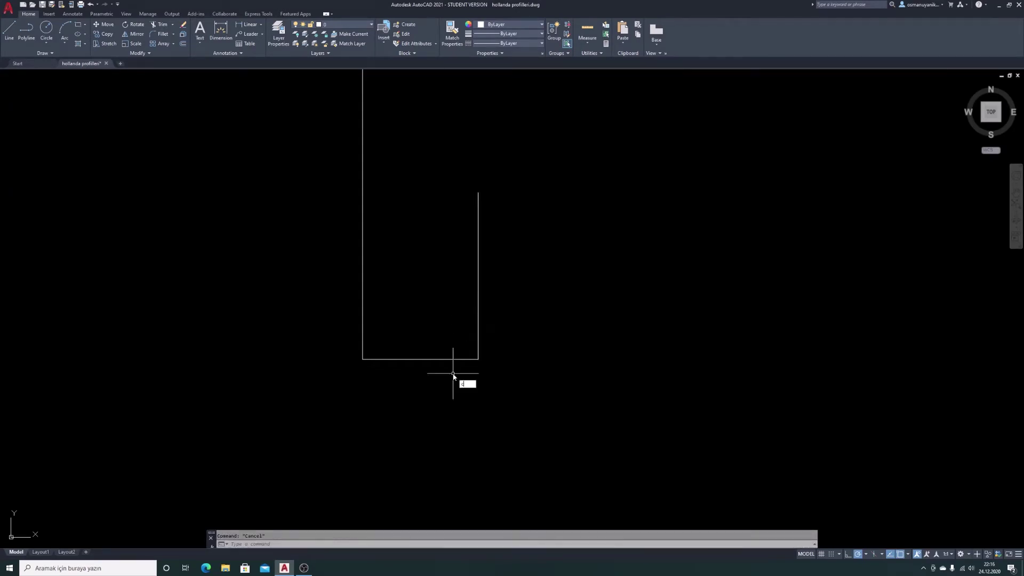
# Step: Draw an R8 circle tangent to the bottom edge and the short right line
pyautogui.press('Return')
pyautogui.write('t')
pyautogui.press('Return')
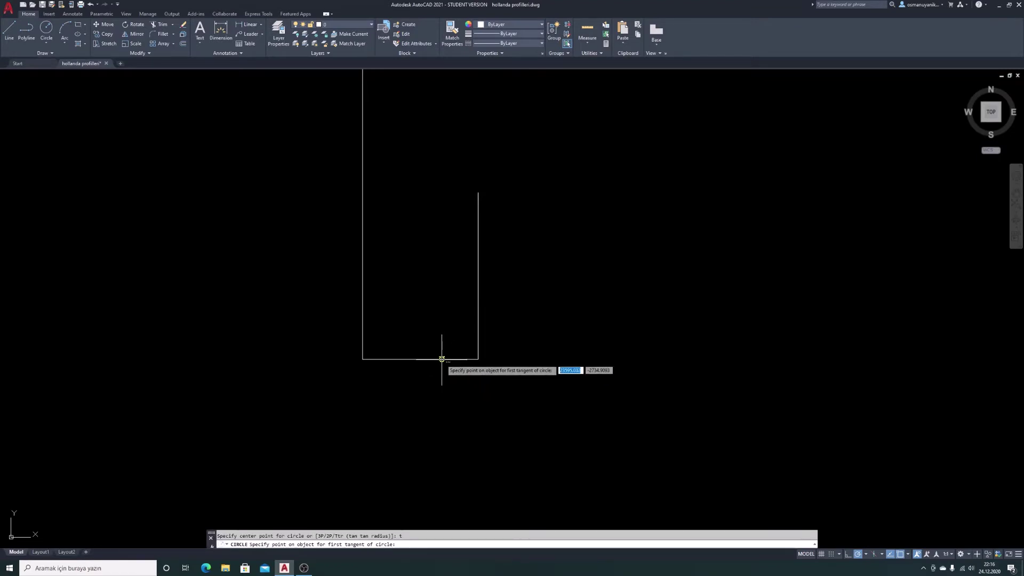
pyautogui.click(441, 359)
pyautogui.click(476, 325)
pyautogui.write('8')
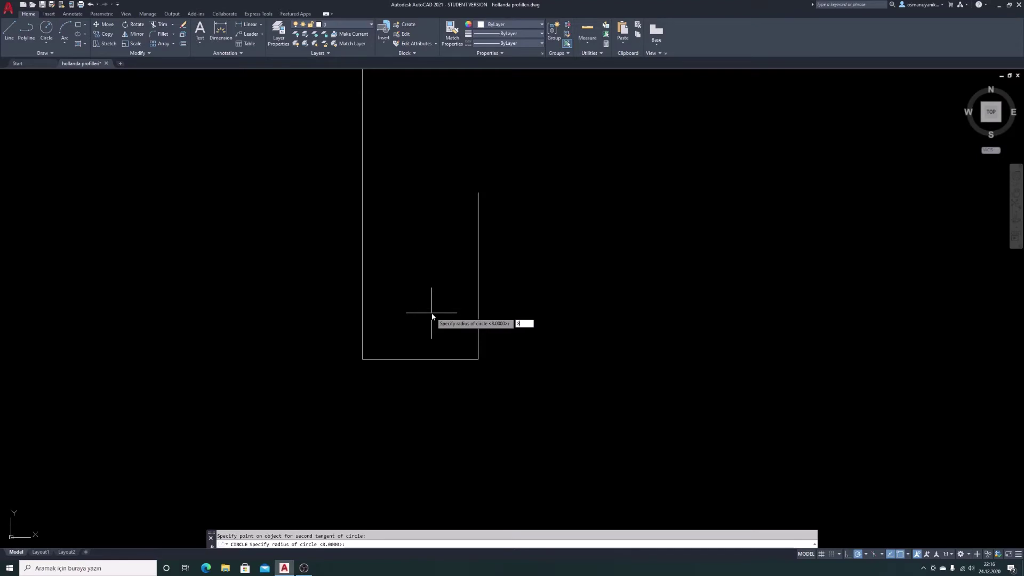
pyautogui.press('Return')
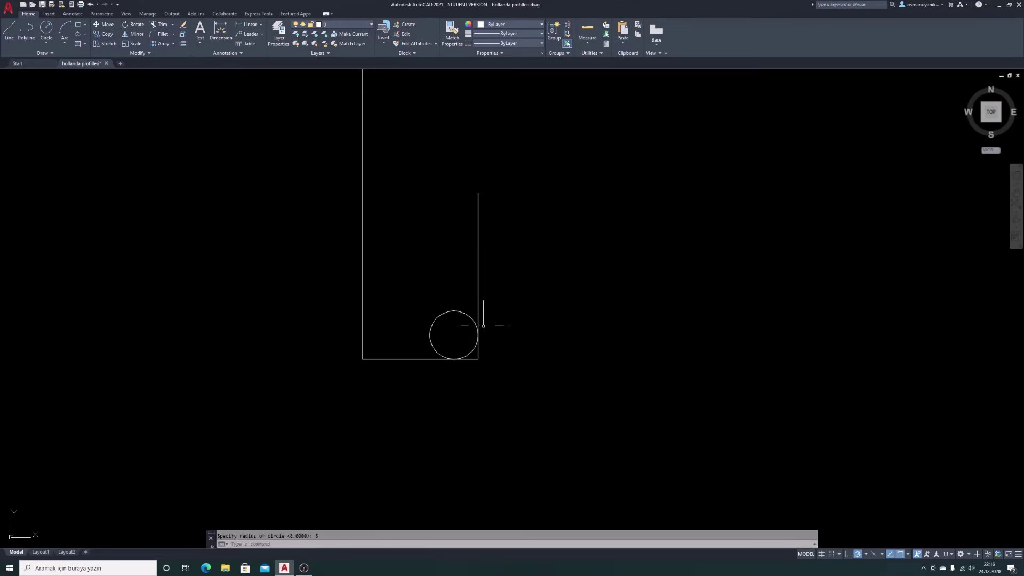
pyautogui.moveTo(457, 366); pyautogui.dragTo(482, 408, button='middle')
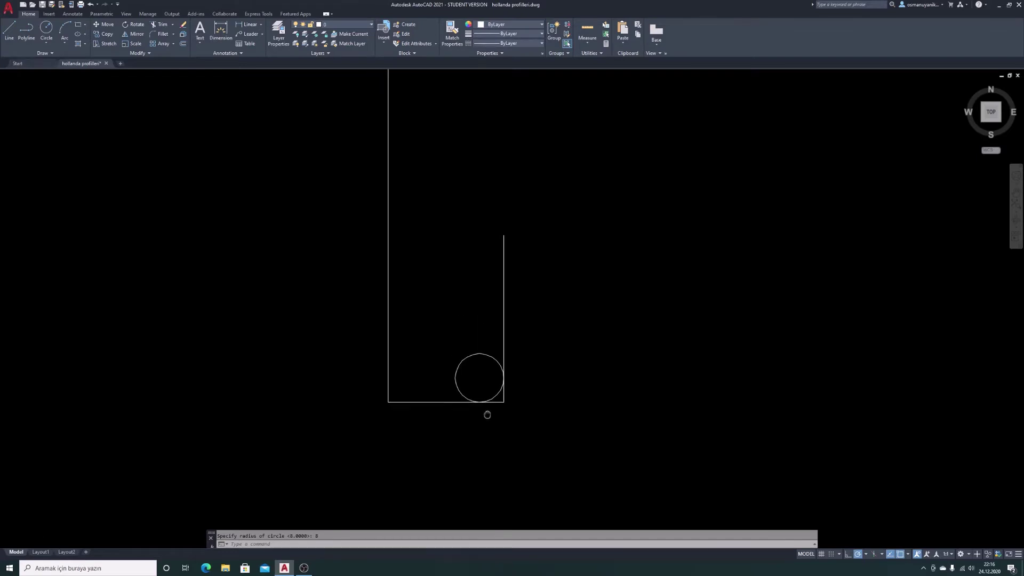
pyautogui.scroll(2, 466, 384)
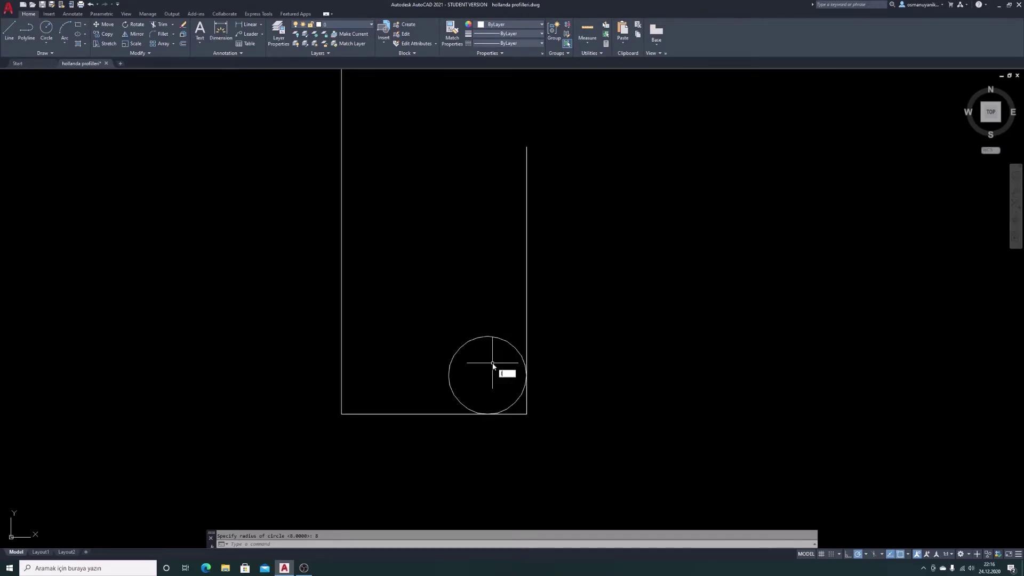
pyautogui.write('l')
pyautogui.press('Return')
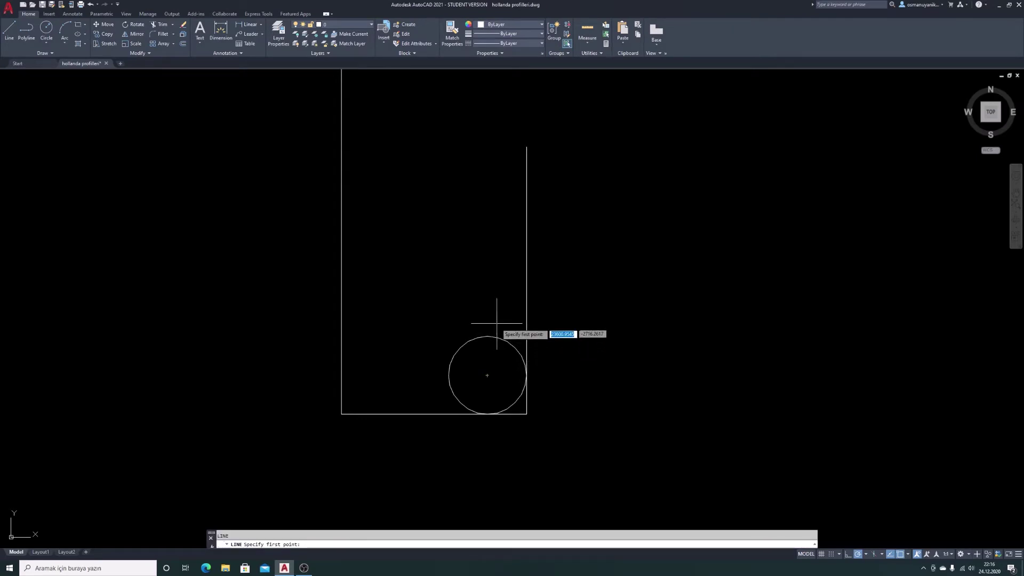
# Step: Draw a 50-unit line at 150° starting tangent to the R8 circle
pyautogui.keyDown('shift'); pyautogui.rightClick(491, 320); pyautogui.keyUp('shift')
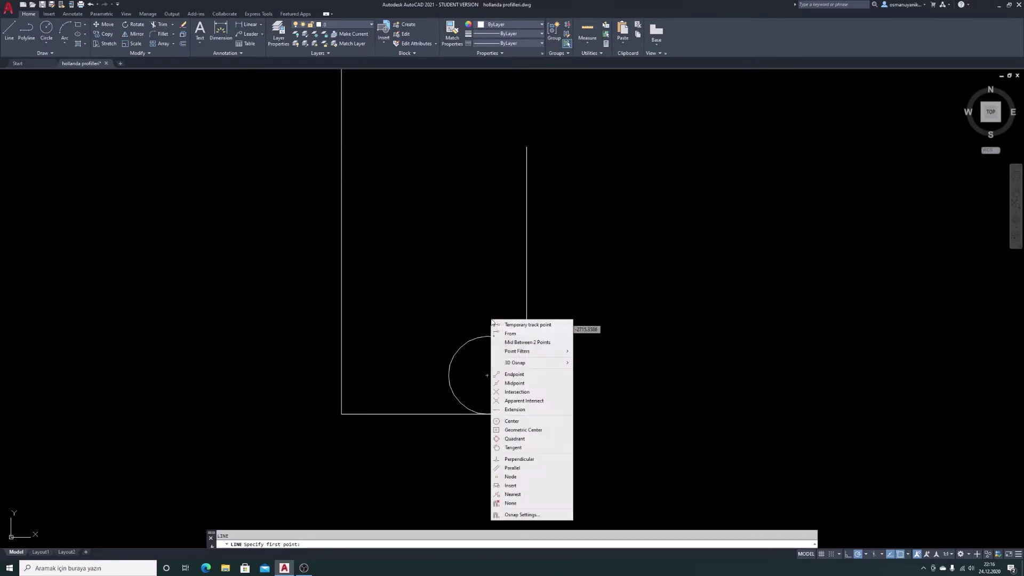
pyautogui.click(513, 448)
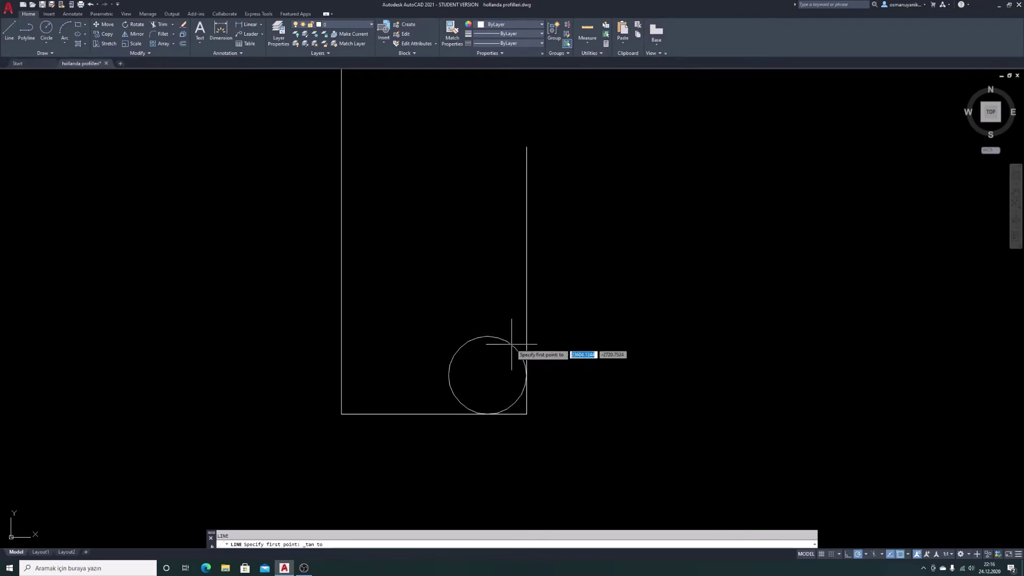
pyautogui.click(510, 343)
pyautogui.write('50')
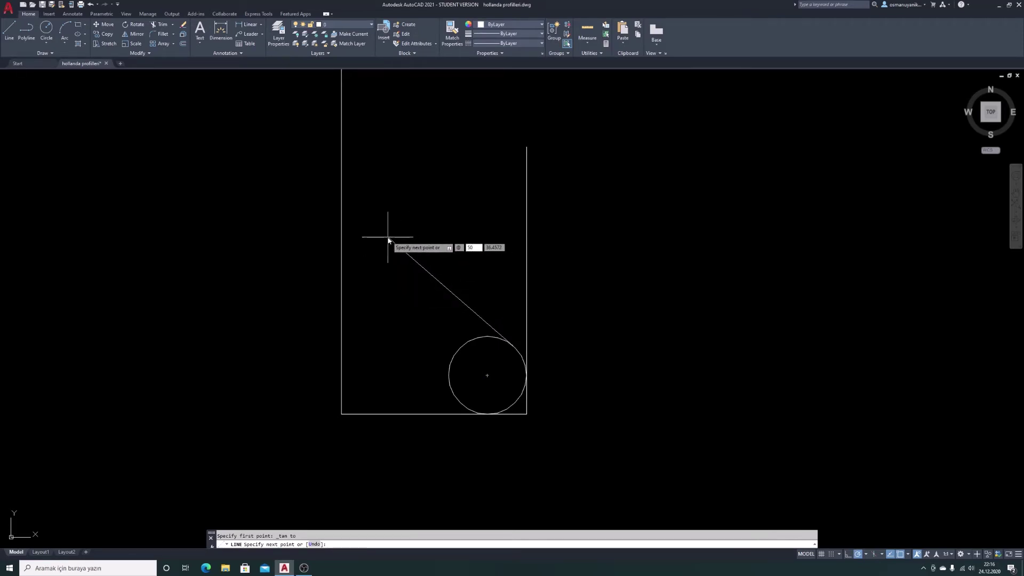
pyautogui.press('Tab')
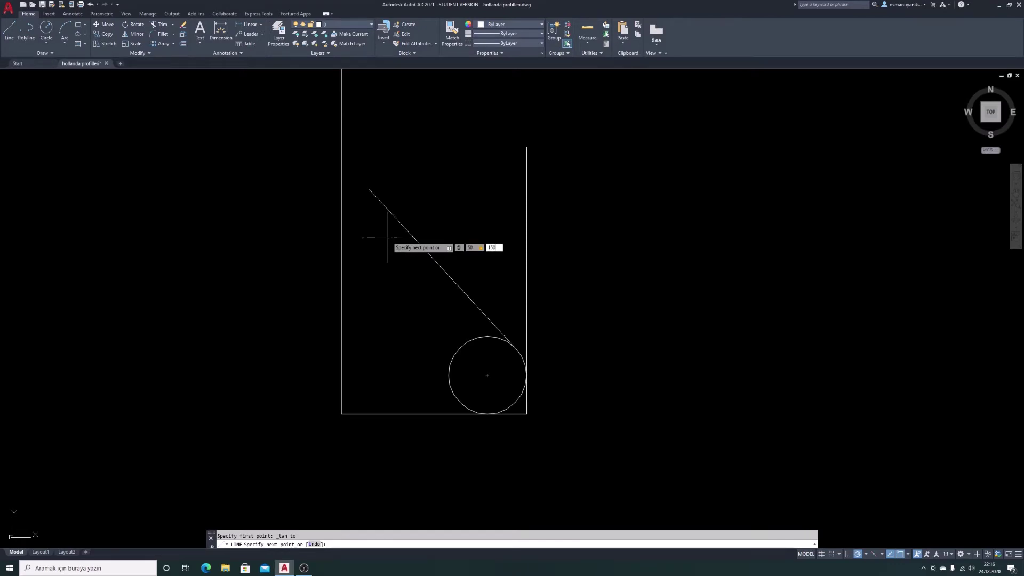
pyautogui.press('Return')
pyautogui.press('Return')
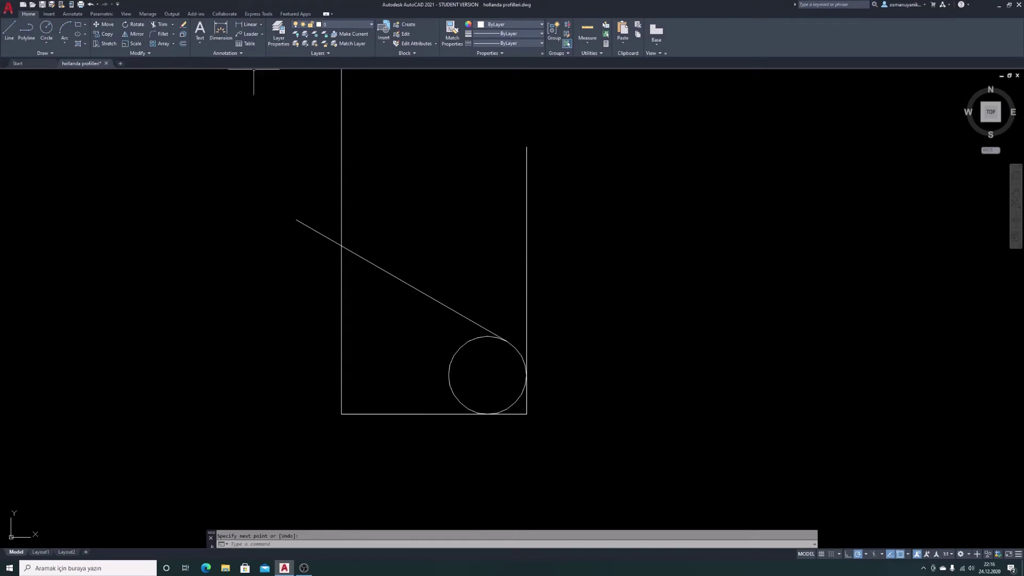
pyautogui.click(260, 25)
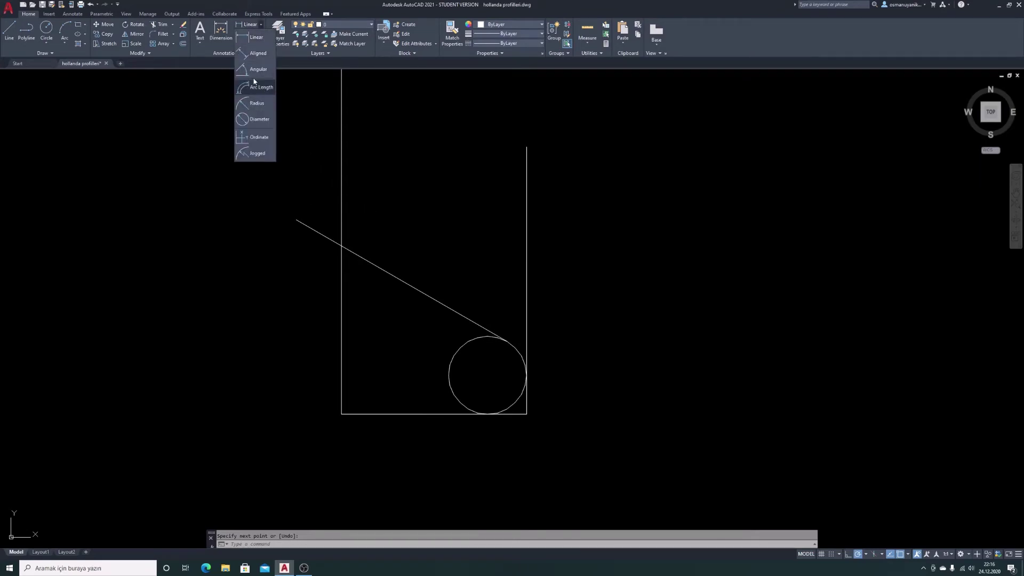
# Step: Place a 30° angular dimension between the slanted line and the bottom edge
pyautogui.click(438, 302)
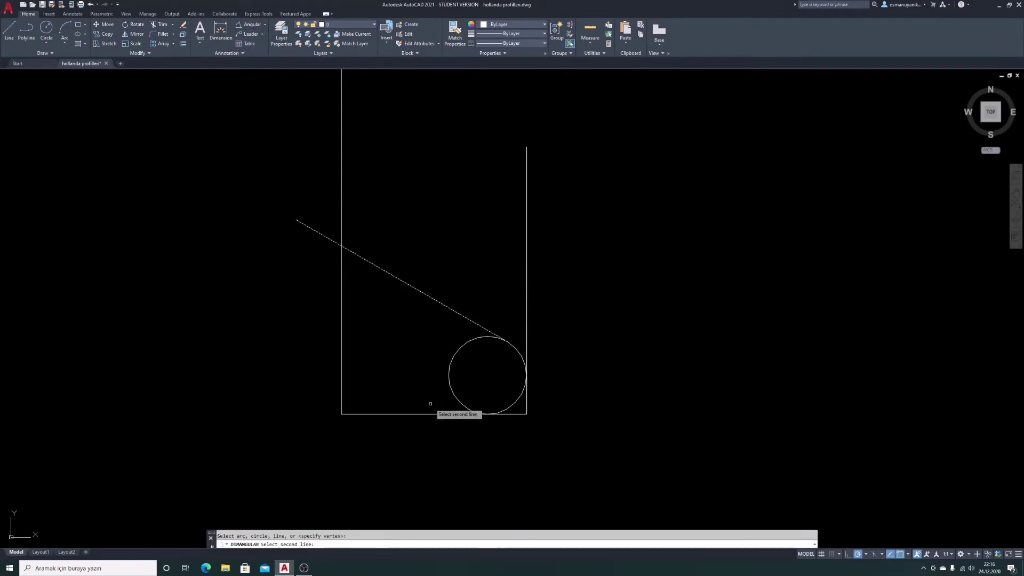
pyautogui.click(424, 413)
pyautogui.scroll(4, 422, 357)
pyautogui.click(423, 344)
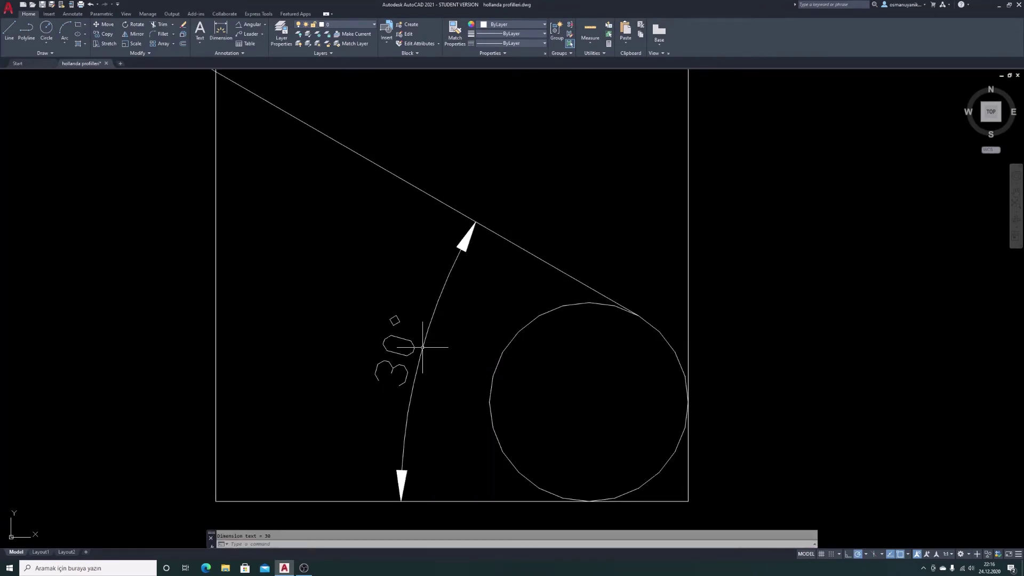
pyautogui.scroll(-5, 427, 317)
pyautogui.moveTo(427, 317); pyautogui.dragTo(423, 373, button='middle')
pyautogui.scroll(-4, 425, 320)
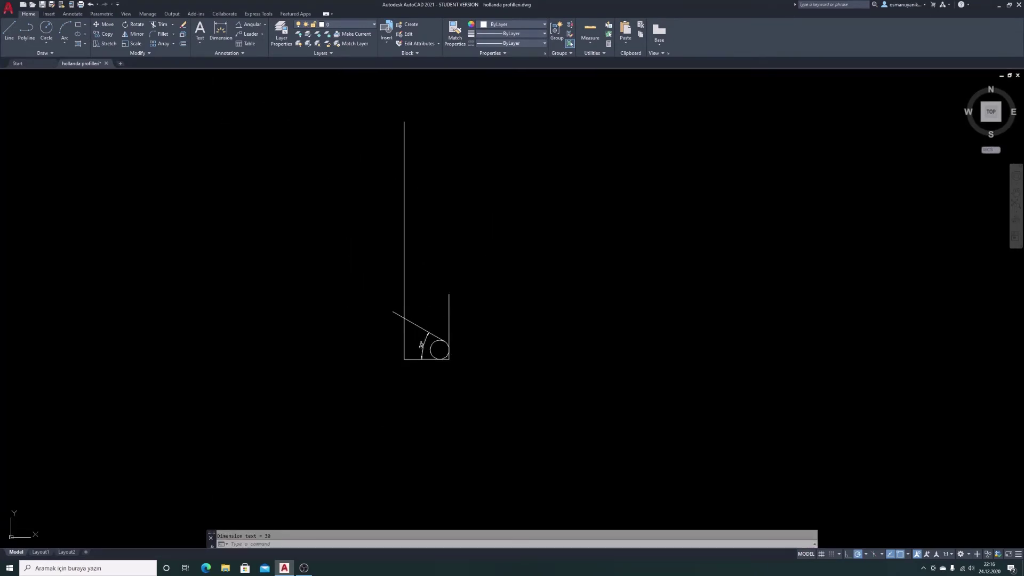
pyautogui.moveTo(439, 269); pyautogui.dragTo(421, 299, button='middle')
pyautogui.scroll(5, 392, 164)
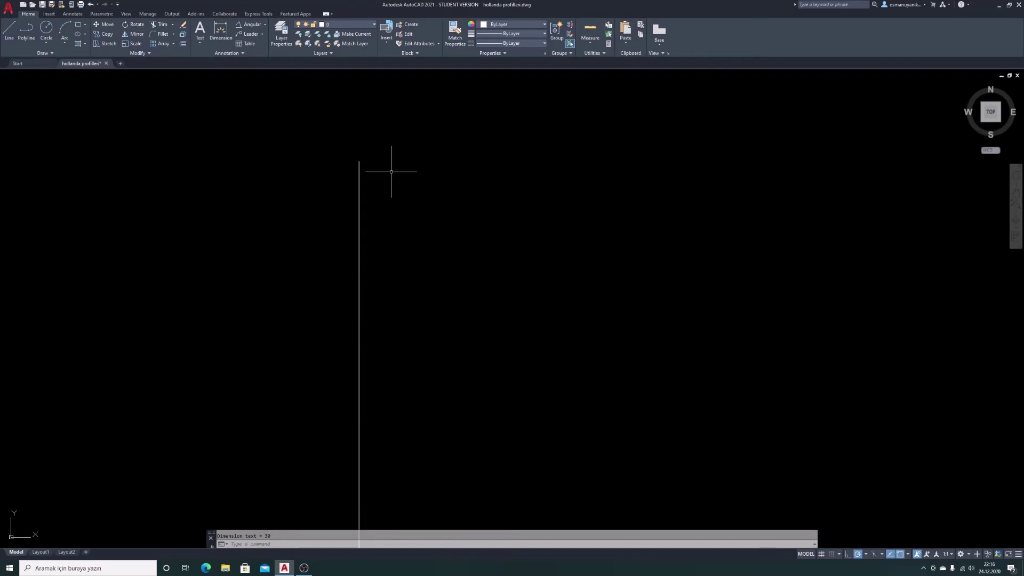
# Step: Draw a 10-unit top edge from the left line's top and a vertical web line partway down
pyautogui.write('l')
pyautogui.press('Return')
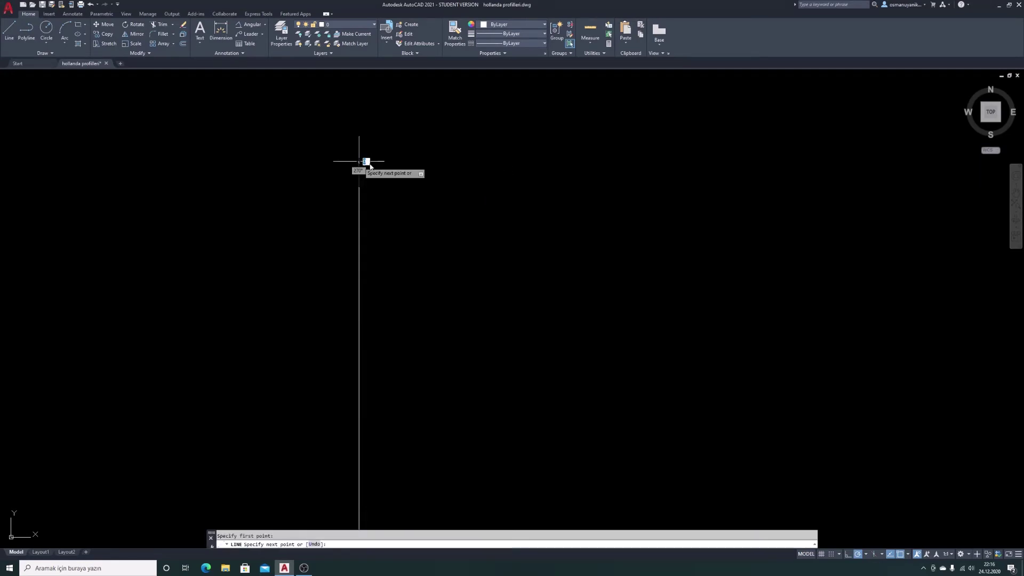
pyautogui.click(358, 160)
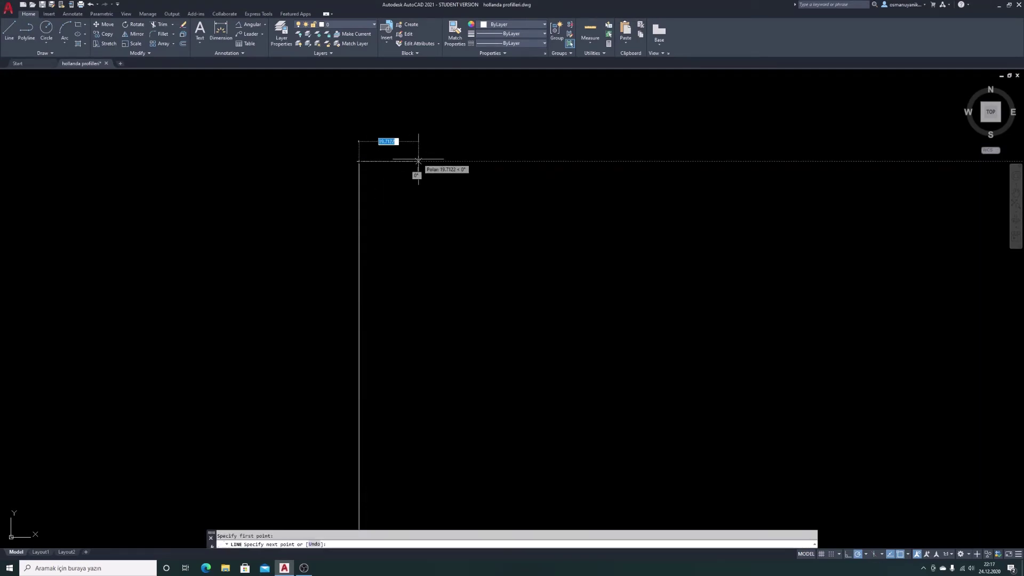
pyautogui.write('10')
pyautogui.press('Return')
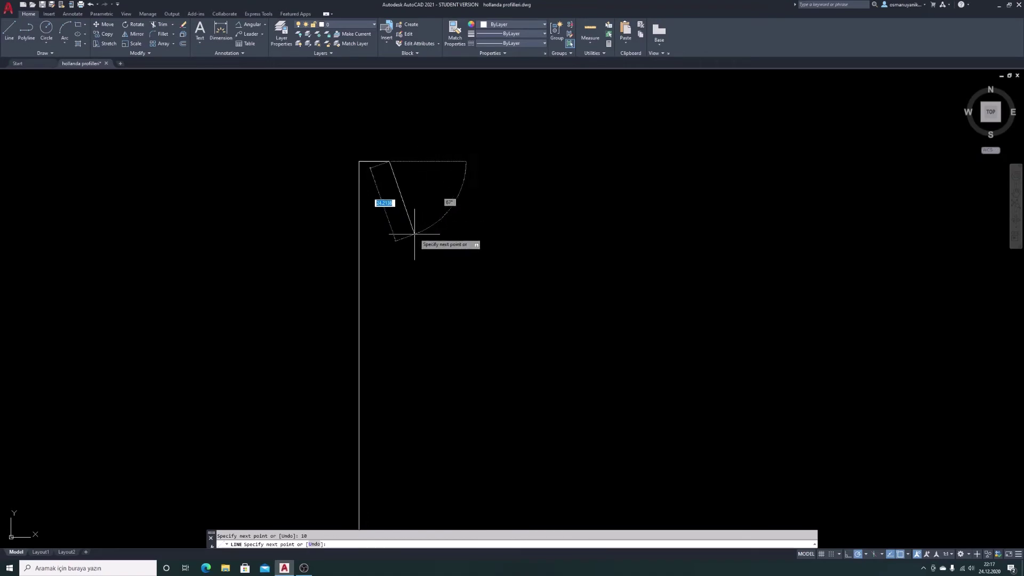
pyautogui.scroll(-2, 414, 235)
pyautogui.moveTo(379, 312); pyautogui.dragTo(400, 241, button='middle')
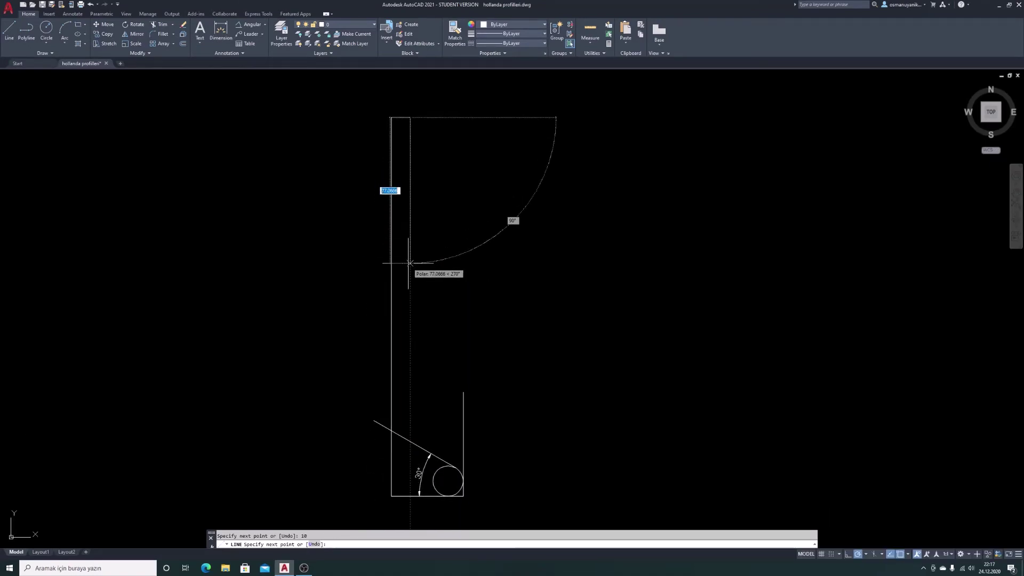
pyautogui.click(410, 263)
pyautogui.press('Escape')
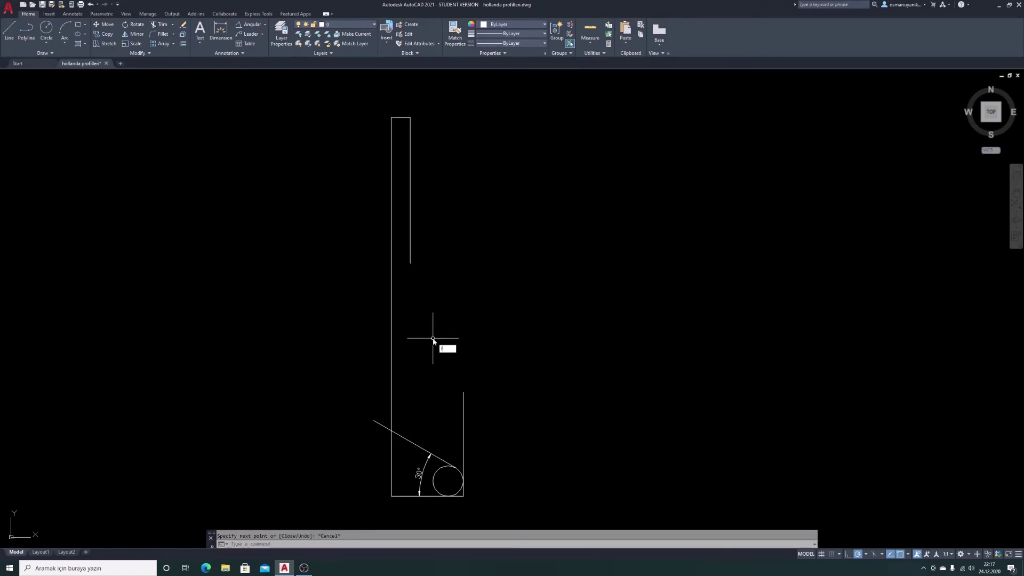
pyautogui.press('Return')
# Step: Fillet the web's inner vertical line and the slanted line with radius 8
pyautogui.write('r')
pyautogui.press('Return')
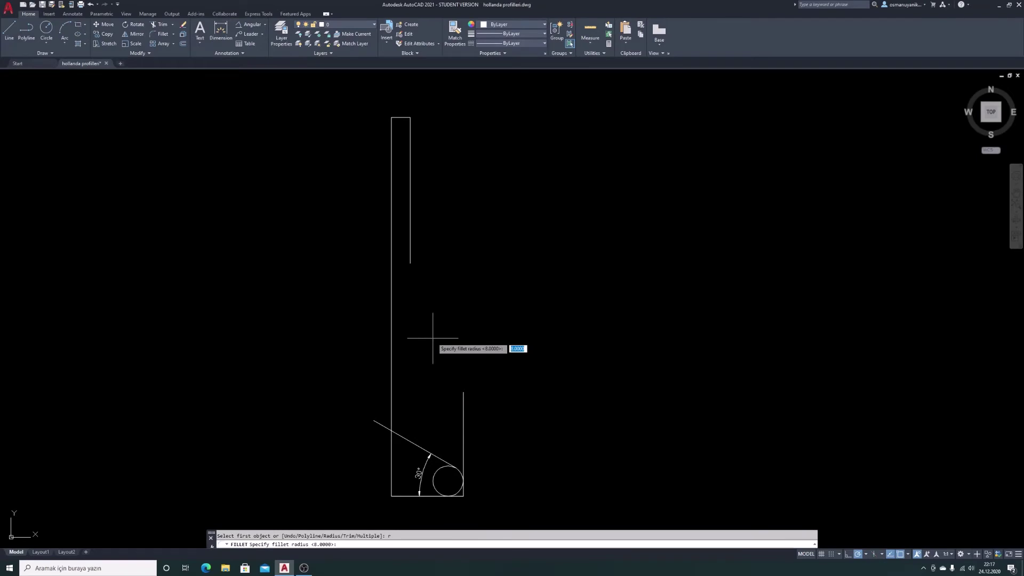
pyautogui.press('Return')
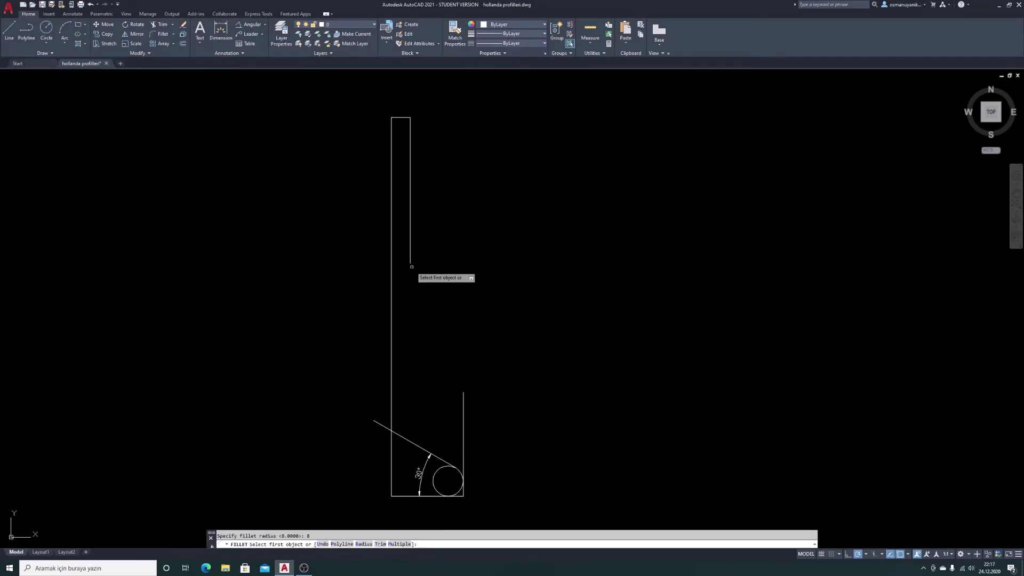
pyautogui.click(411, 260)
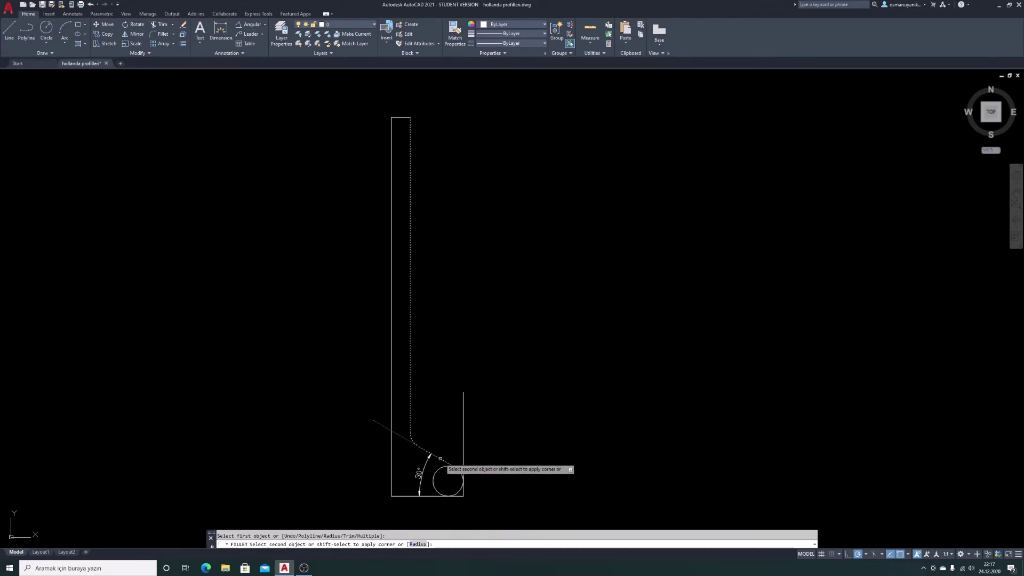
pyautogui.click(441, 459)
pyautogui.moveTo(469, 405)
pyautogui.mouseDown(button='middle')
pyautogui.moveTo(469, 343)
pyautogui.moveTo(454, 303)
pyautogui.mouseUp(button='middle')
pyautogui.scroll(3, 432, 378)
pyautogui.scroll(2, 433, 378)
pyautogui.click(528, 263)
pyautogui.click(494, 281)
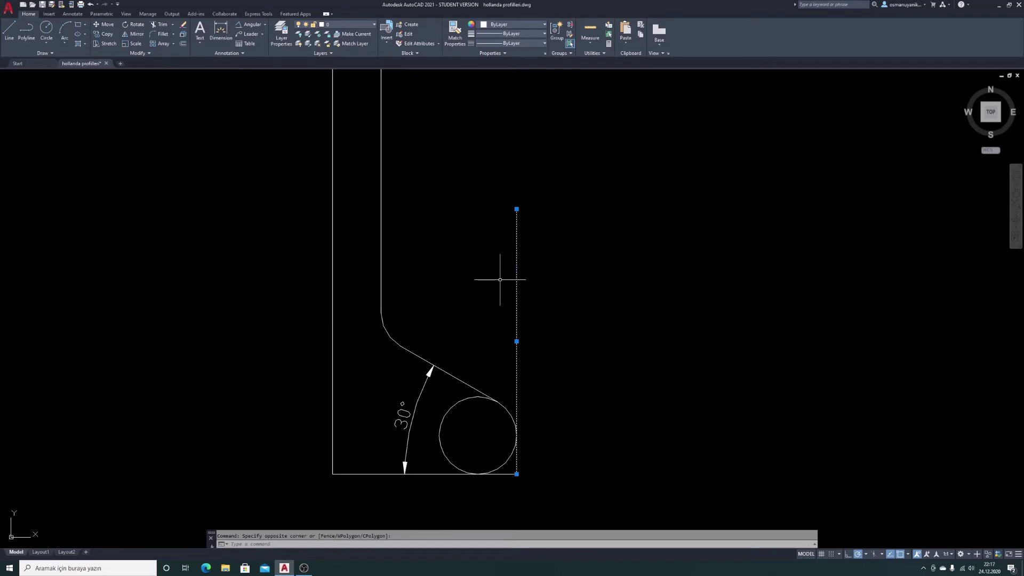
# Step: Delete the old outer right line and trim the circle's inner arc and bottom overhang
pyautogui.press('Delete')
pyautogui.moveTo(521, 359); pyautogui.dragTo(524, 298, button='middle')
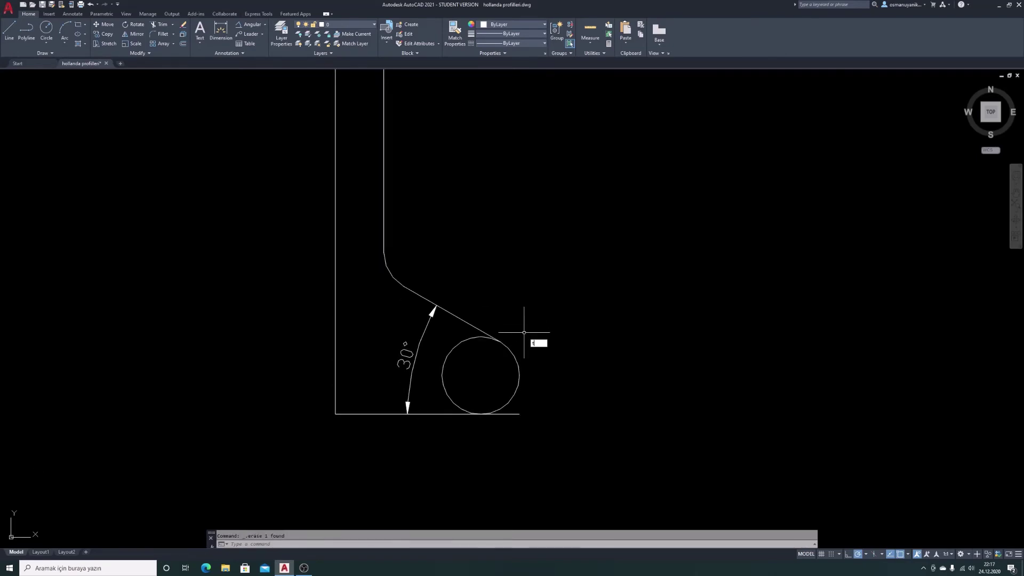
pyautogui.press('Return')
pyautogui.click(477, 337)
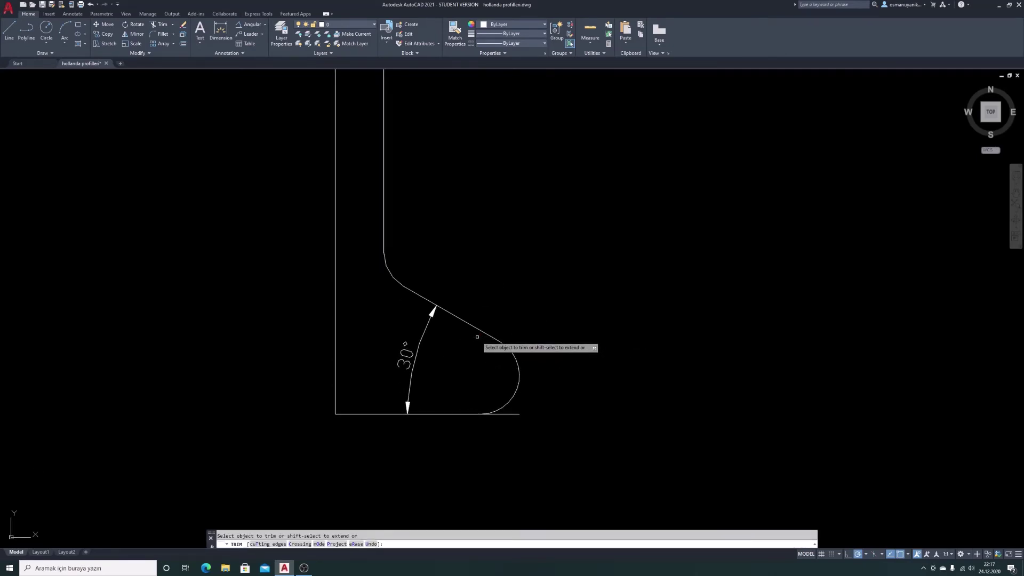
pyautogui.click(509, 414)
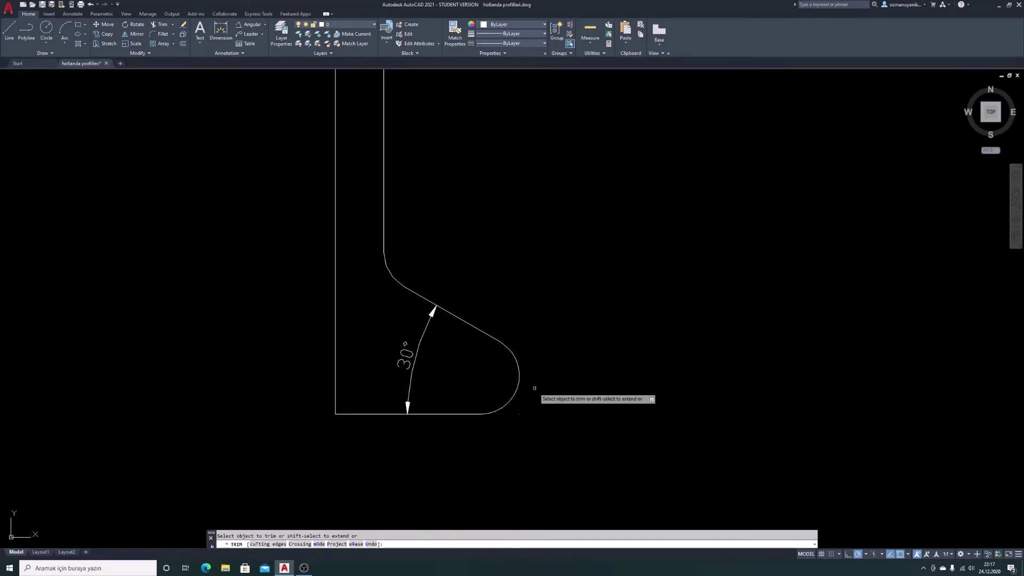
pyautogui.press('Escape')
pyautogui.click(524, 407)
pyautogui.scroll(-2, 516, 349)
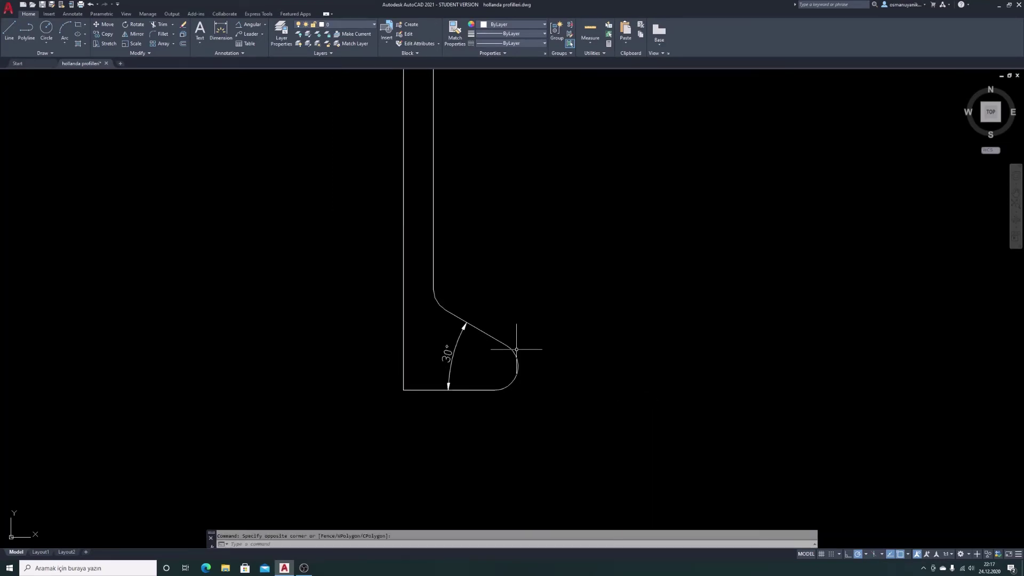
pyautogui.scroll(-1, 516, 349)
pyautogui.scroll(-1, 522, 366)
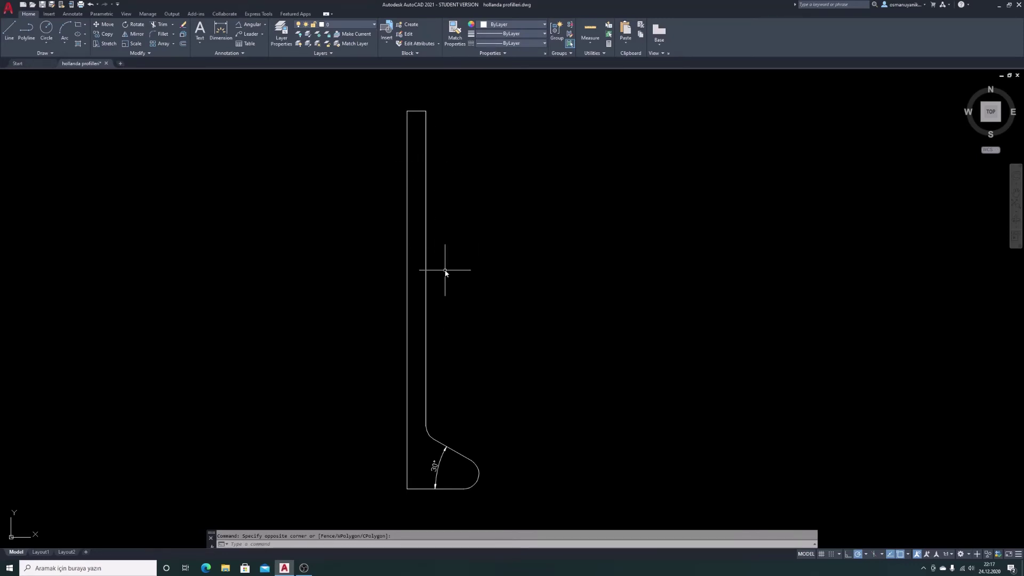
# Step: Convert the right edge to a polyline with PEDIT and join all profile lines and arcs to it
pyautogui.write('pe')
pyautogui.press('Return')
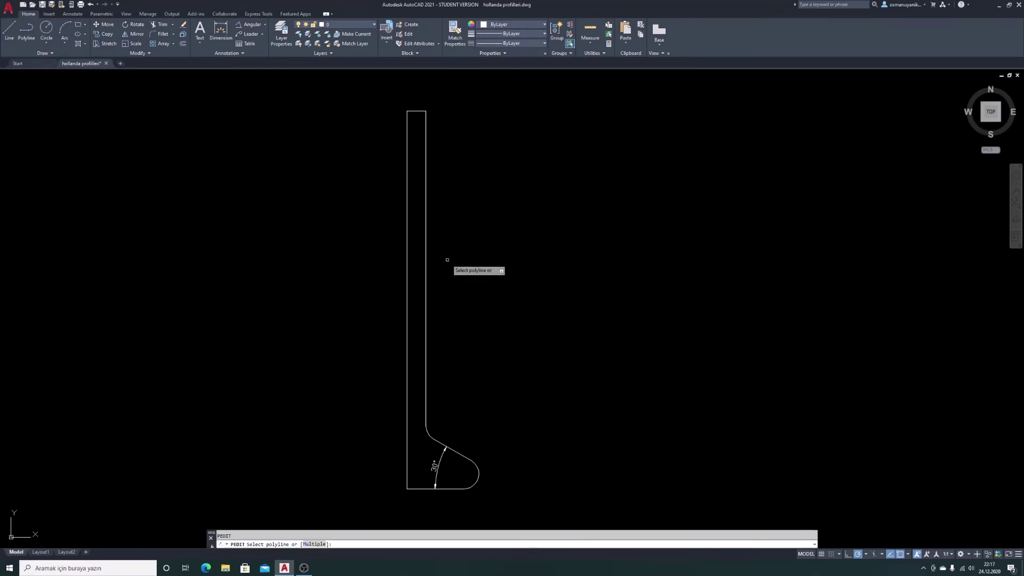
pyautogui.click(427, 248)
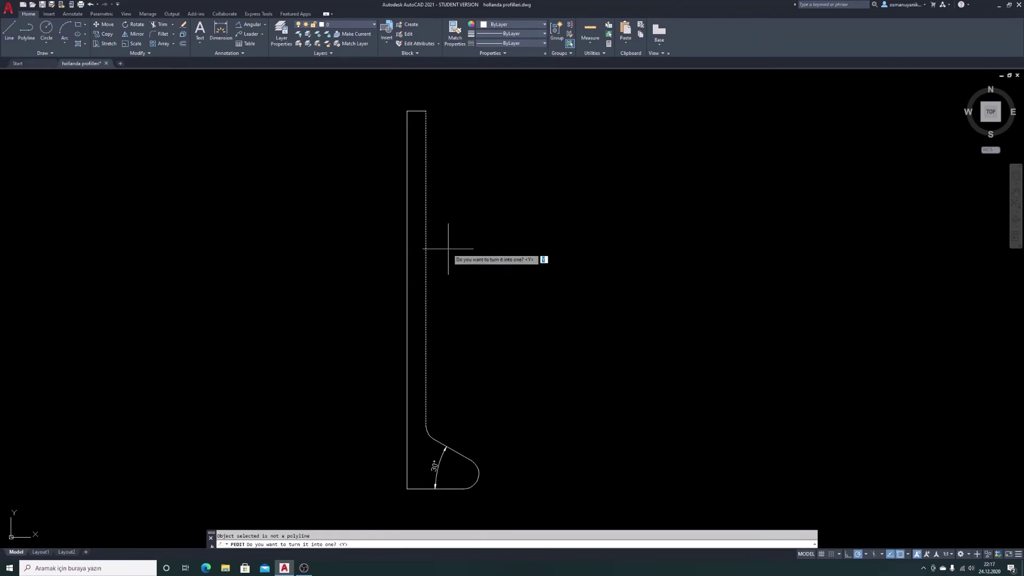
pyautogui.press('Return')
pyautogui.write('j')
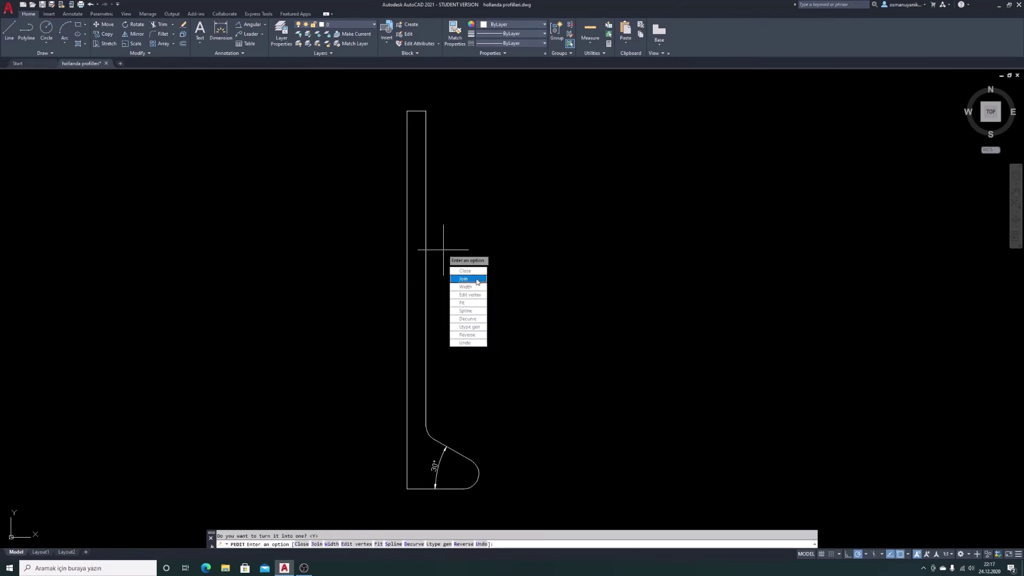
pyautogui.press('Return')
pyautogui.click(435, 99)
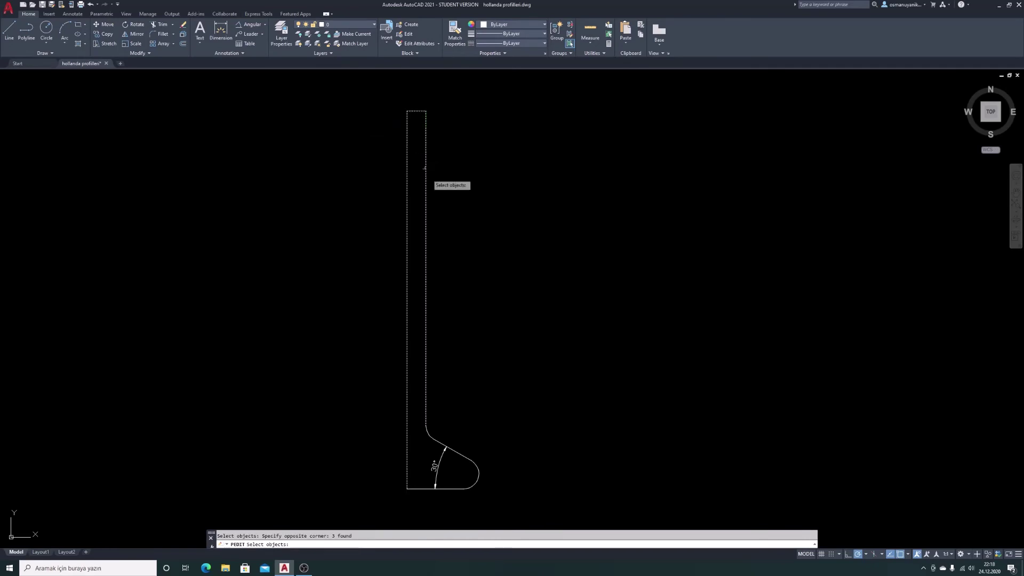
pyautogui.click(359, 392)
pyautogui.click(510, 505)
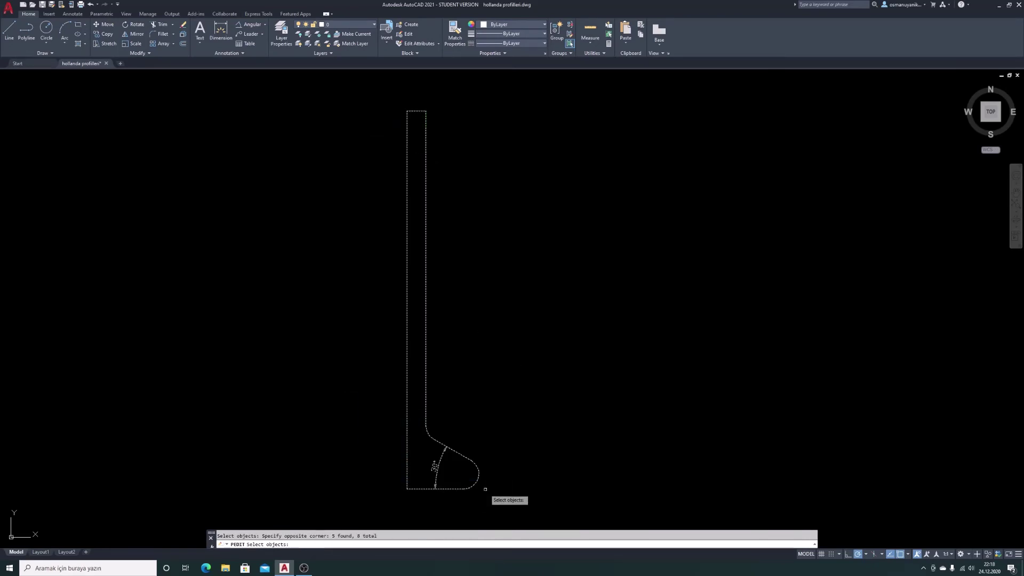
pyautogui.press('Return')
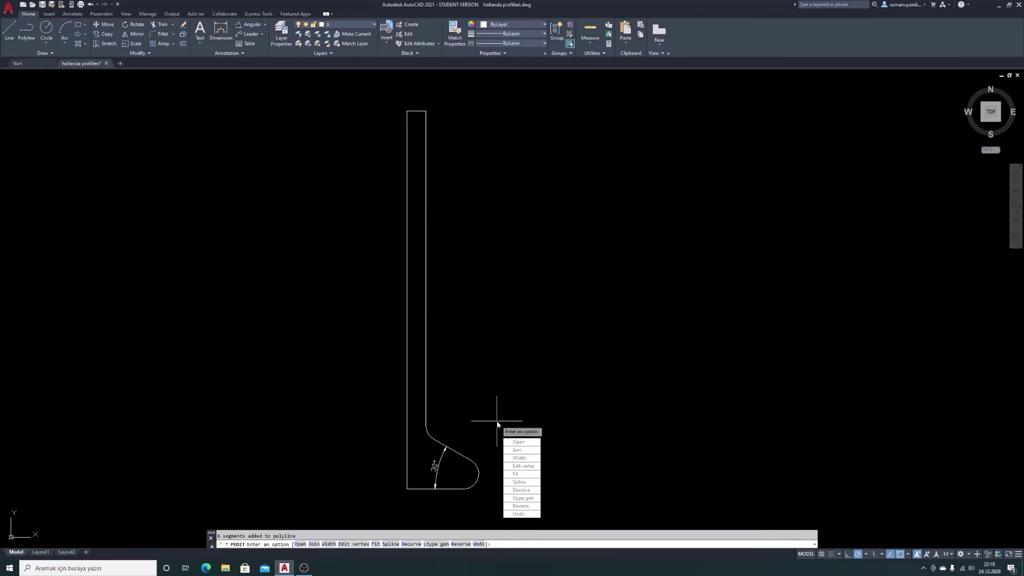
pyautogui.press('Return')
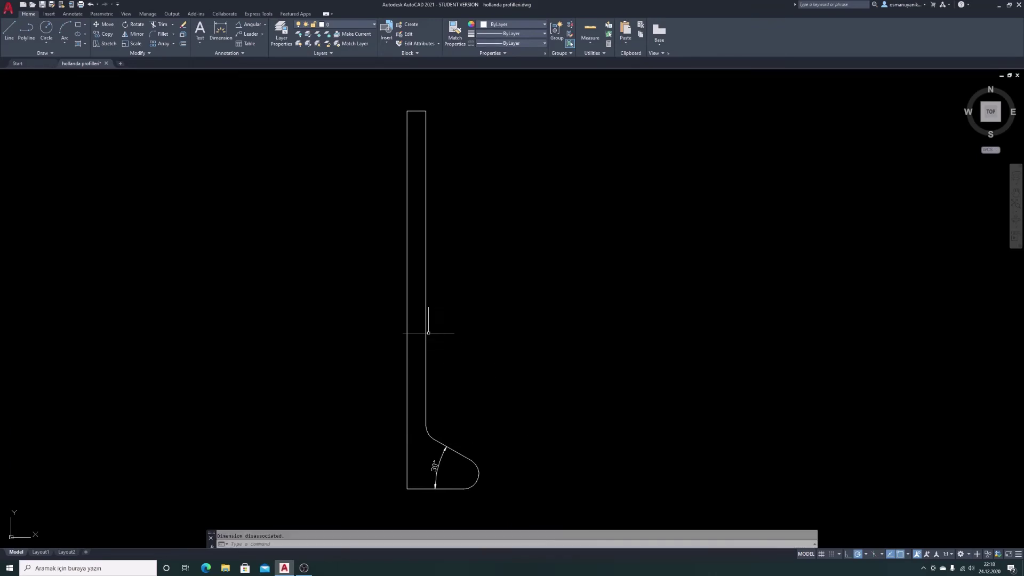
pyautogui.click(426, 301)
pyautogui.moveTo(468, 325); pyautogui.dragTo(515, 304, button='middle')
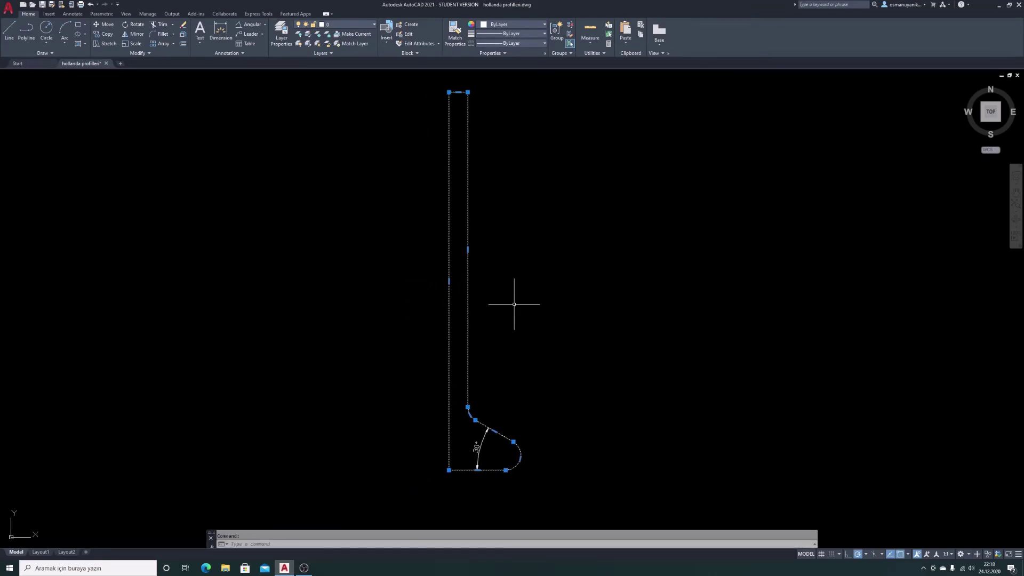
pyautogui.hotkey('ctrl', '1')
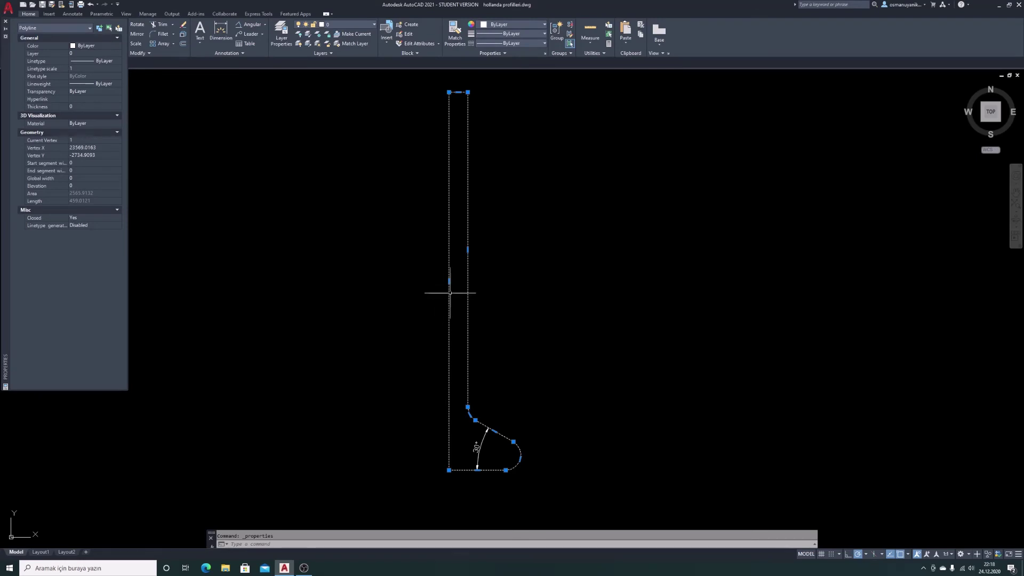
pyautogui.scroll(-4, 464, 290)
pyautogui.scroll(4, 476, 287)
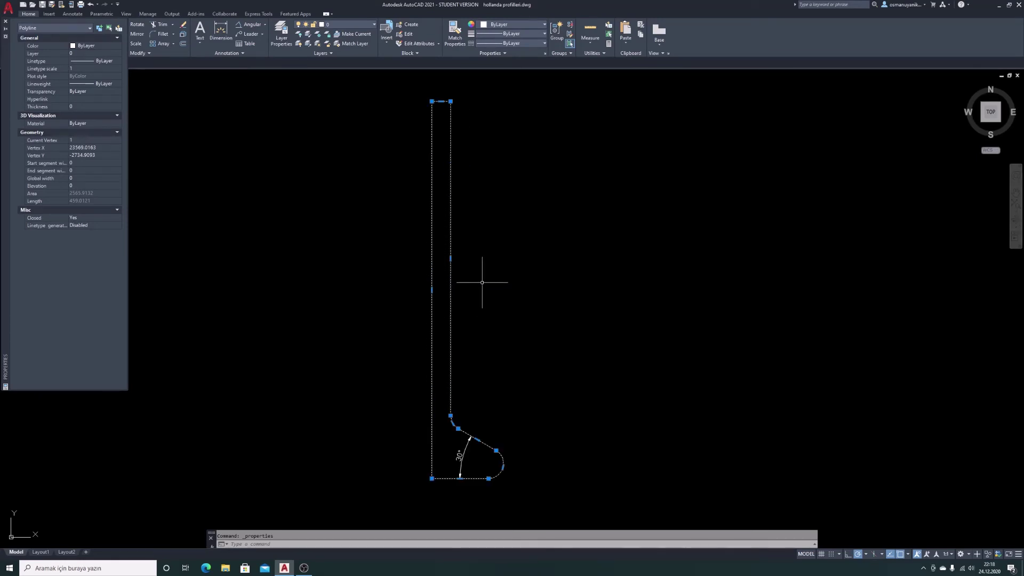
pyautogui.hotkey('ctrl', '1')
pyautogui.press('Escape')
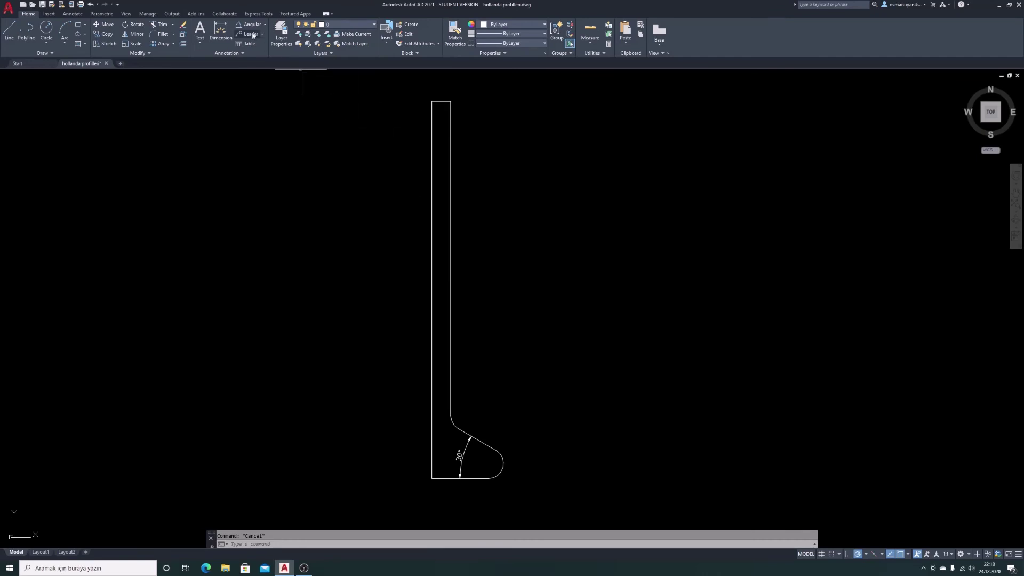
# Step: Add a linear 200 height dimension from the top-left to bottom-left corner, left of the profile
pyautogui.click(265, 25)
pyautogui.click(261, 37)
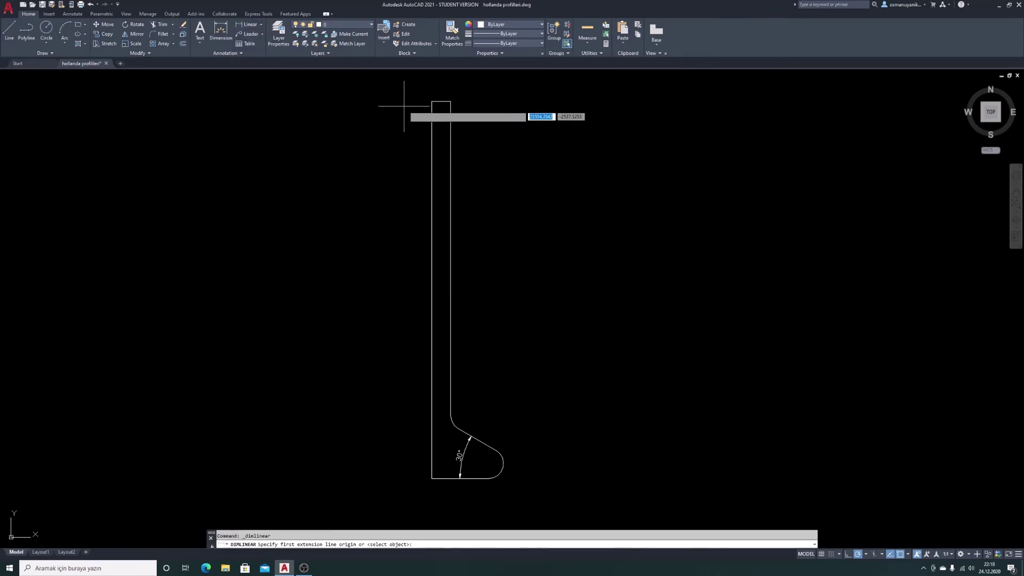
pyautogui.click(432, 102)
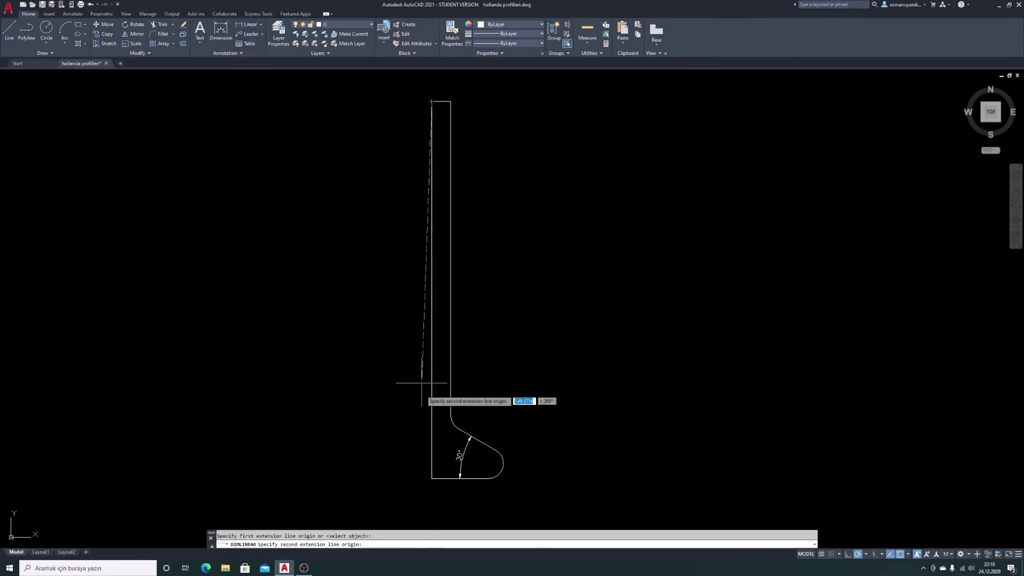
pyautogui.click(432, 478)
pyautogui.click(408, 405)
pyautogui.scroll(3, 414, 278)
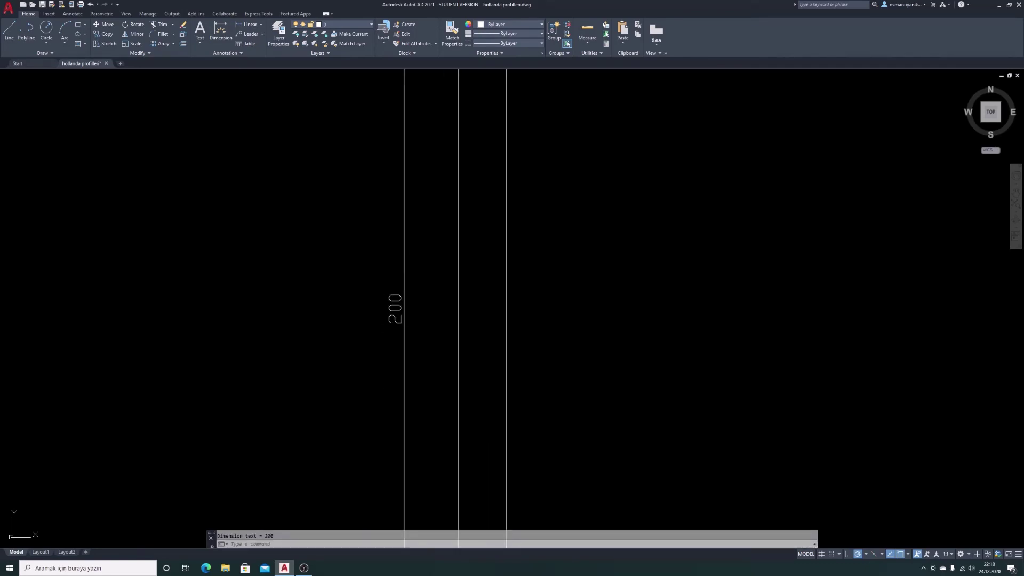
pyautogui.scroll(-3, 415, 277)
# Step: Add a linear 10 thickness dimension across the top edge, placed above it
pyautogui.press('Return')
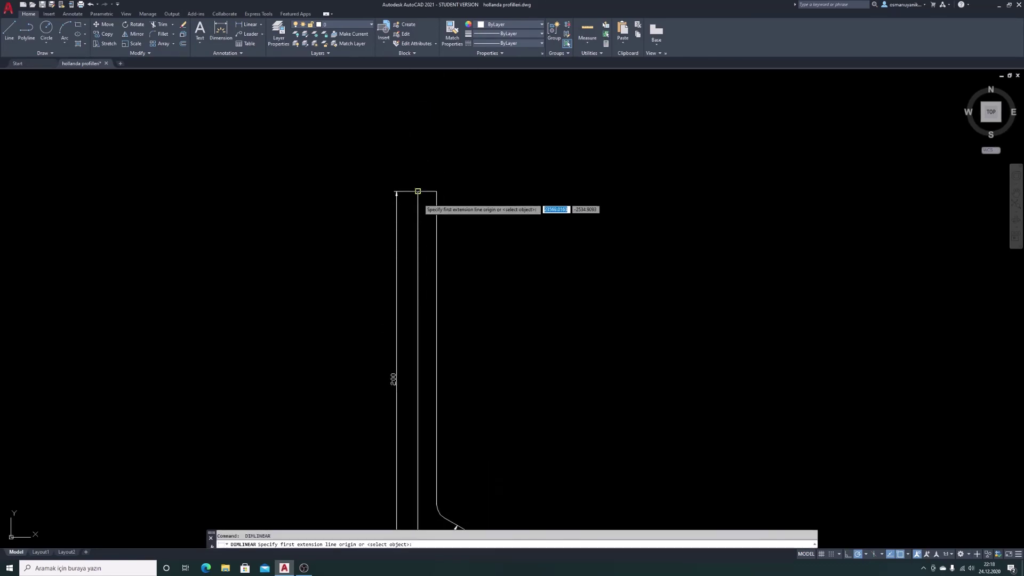
pyautogui.scroll(6, 434, 107)
pyautogui.click(410, 171)
pyautogui.click(487, 171)
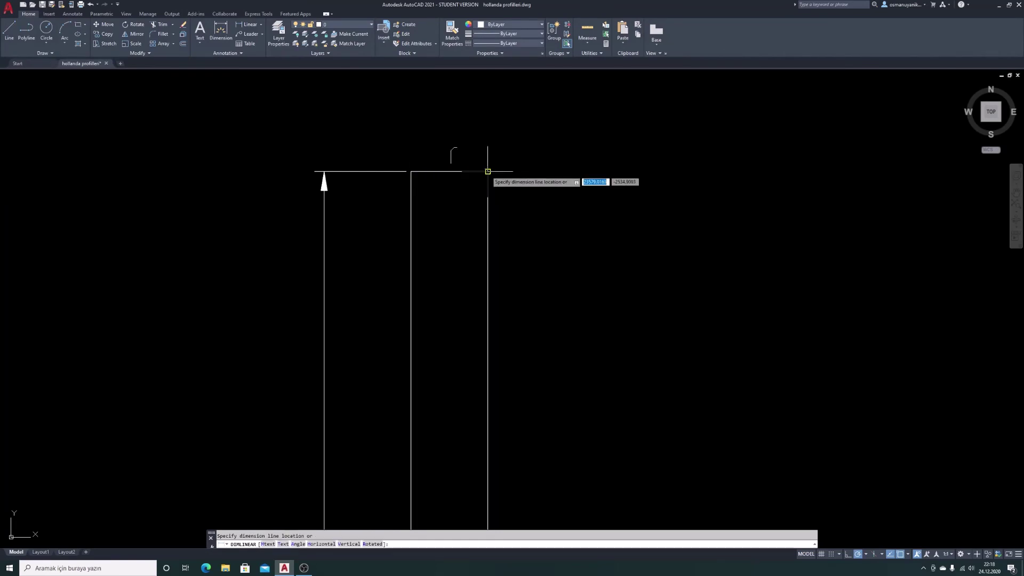
pyautogui.click(465, 149)
pyautogui.scroll(-3, 461, 254)
pyautogui.scroll(-3, 461, 254)
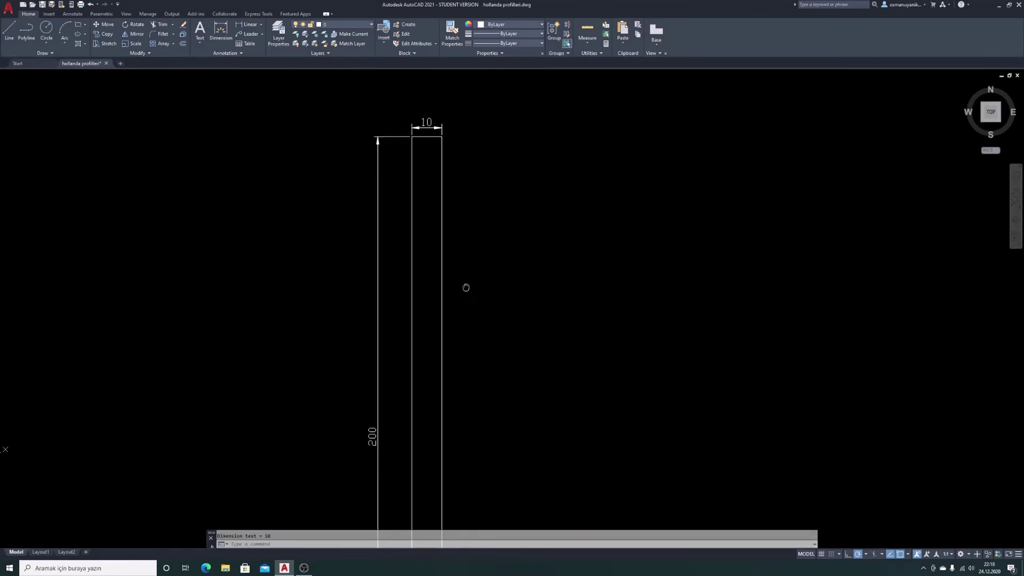
pyautogui.scroll(3, 446, 526)
pyautogui.scroll(-2, 468, 366)
pyautogui.scroll(2, 410, 296)
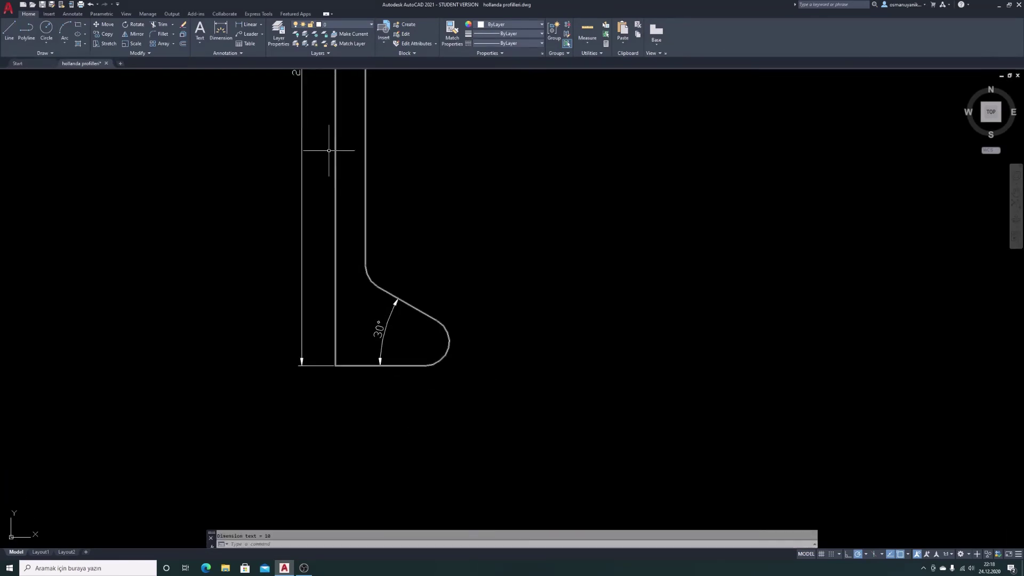
pyautogui.click(261, 24)
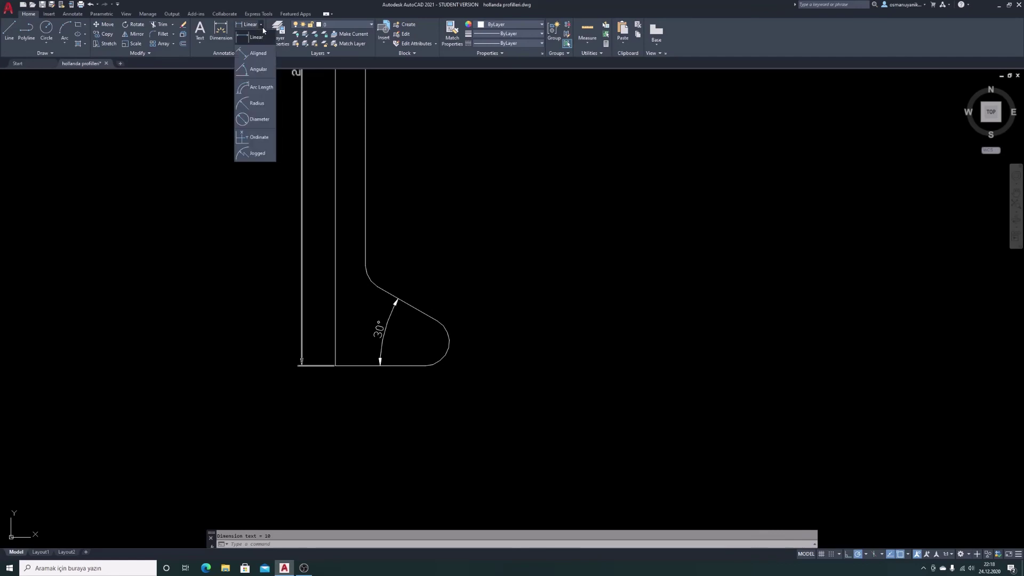
# Step: Add R8 radius dimensions to the upper web fillet and the bulb's rounded end arc
pyautogui.click(263, 105)
pyautogui.scroll(2, 368, 279)
pyautogui.click(366, 278)
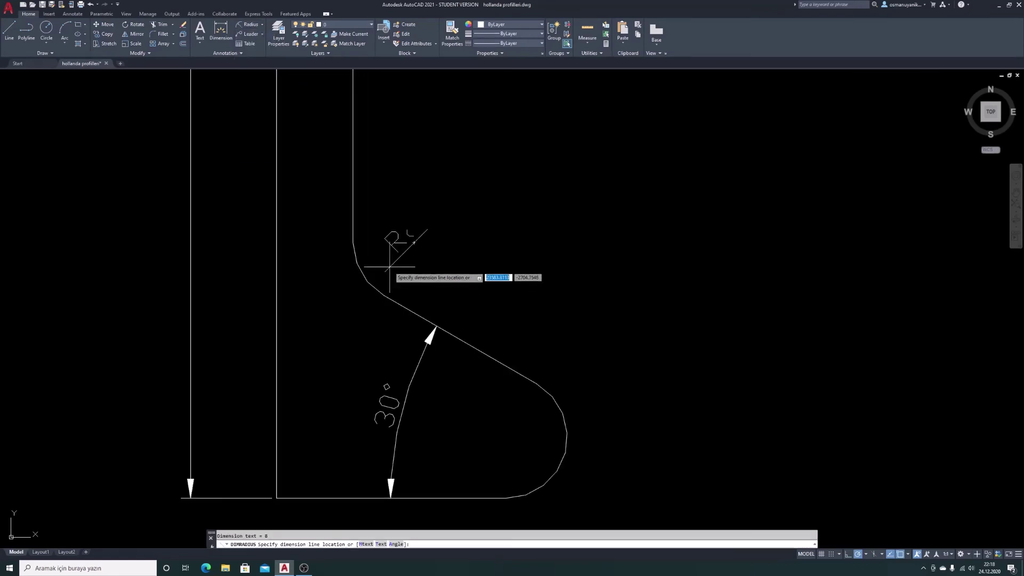
pyautogui.press('Return')
pyautogui.click(566, 439)
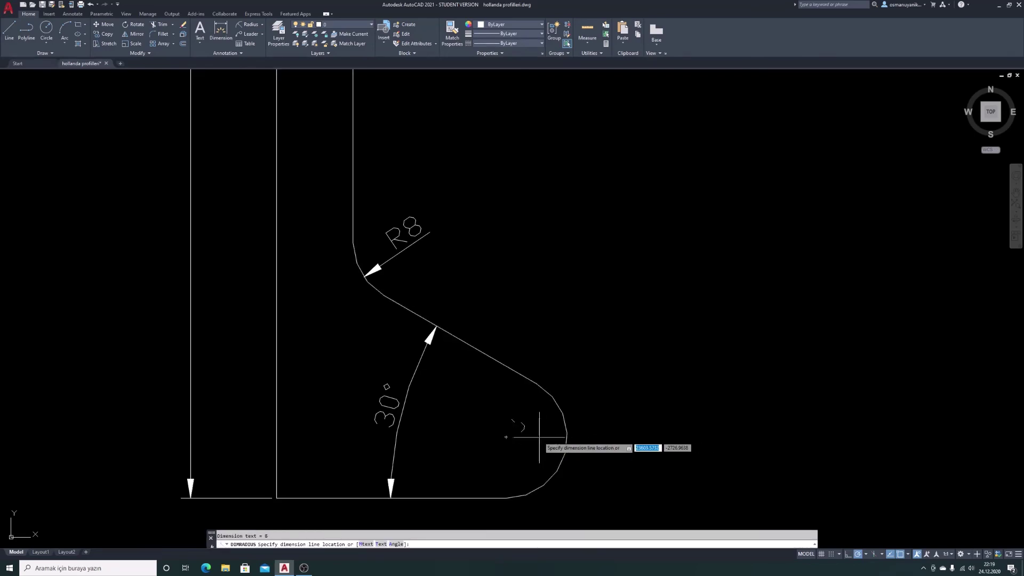
pyautogui.click(534, 438)
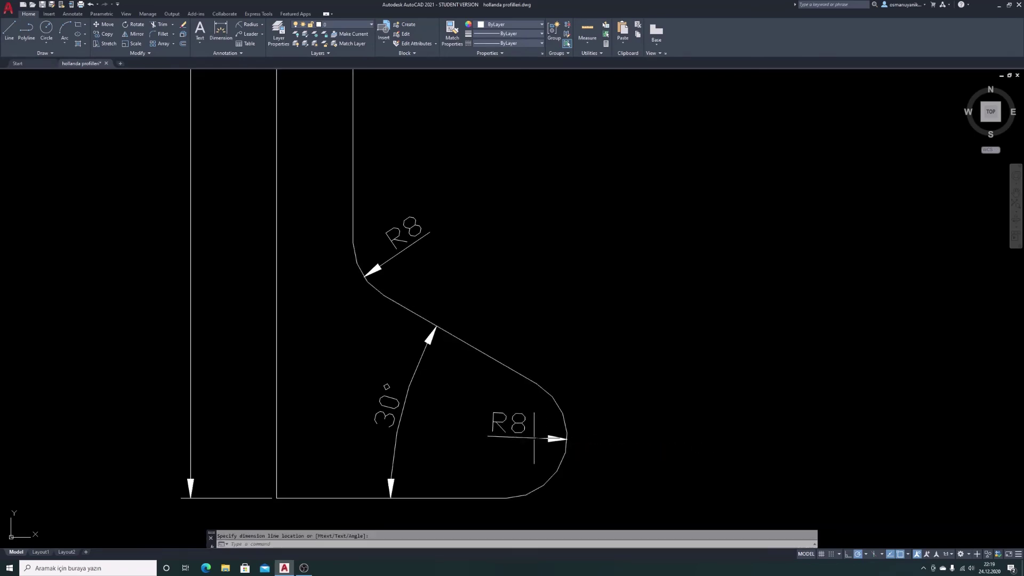
pyautogui.click(262, 26)
# Step: Dimension the 38 width from the bottom-left corner to the bulb arc's quadrant point, placed below
pyautogui.scroll(-3, 320, 213)
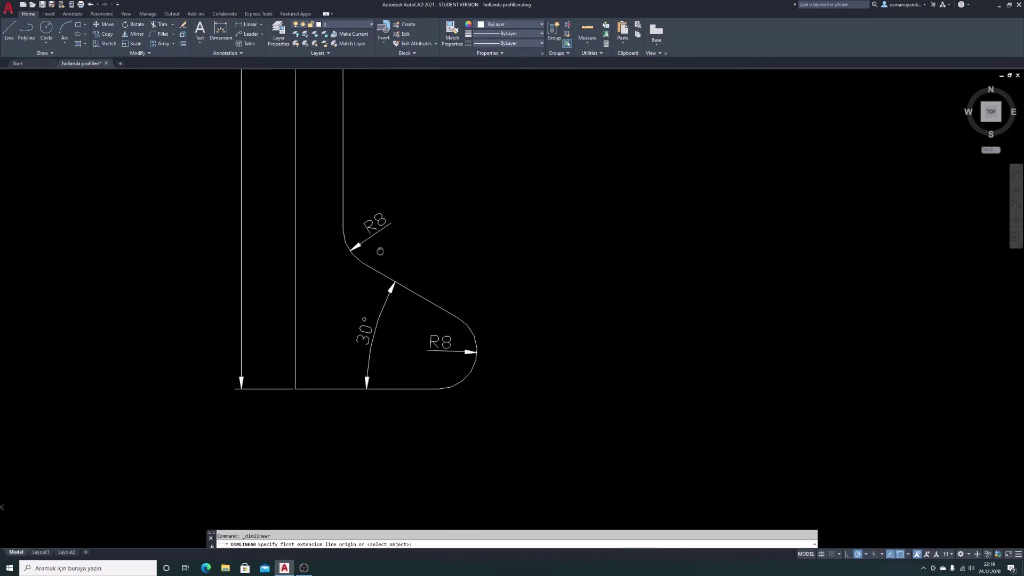
pyautogui.scroll(2, 305, 350)
pyautogui.click(227, 351)
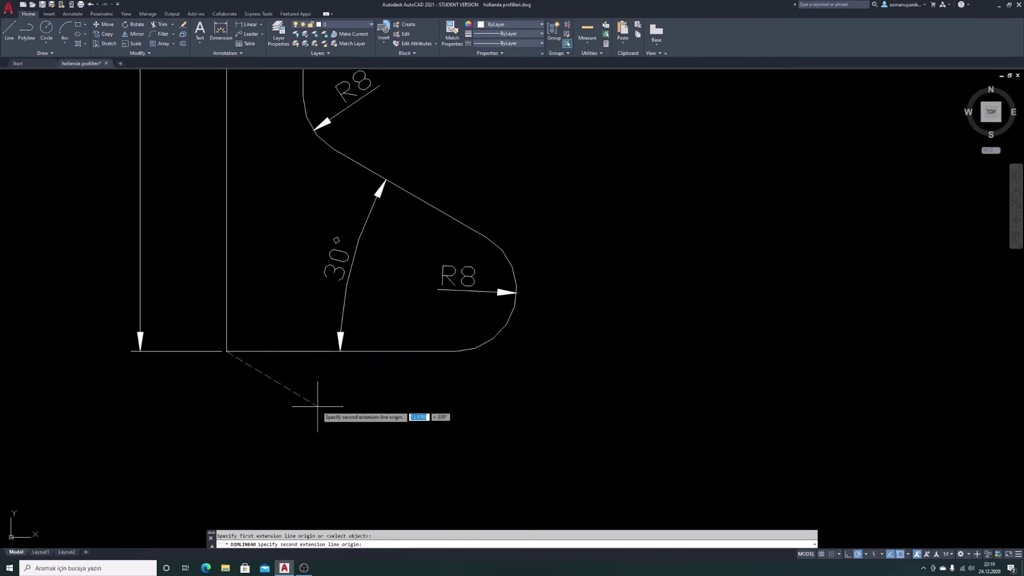
pyautogui.keyDown('shift'); pyautogui.rightClick(396, 394); pyautogui.keyUp('shift')
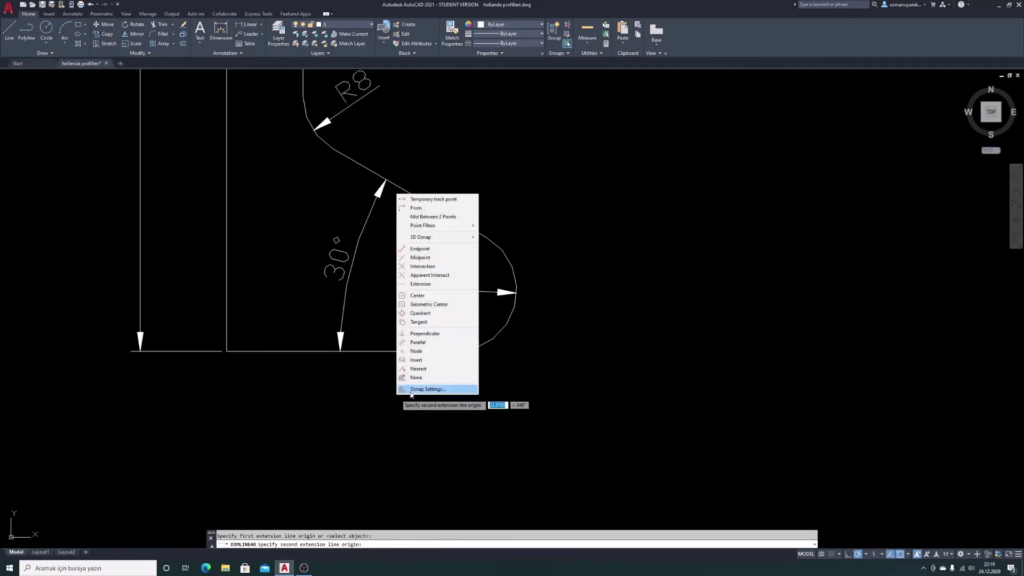
pyautogui.click(433, 313)
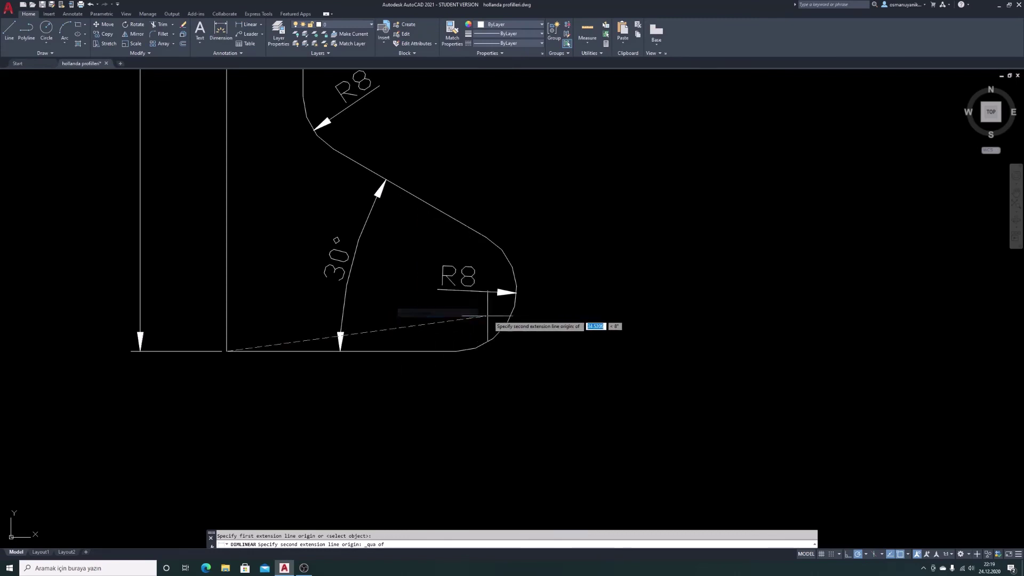
pyautogui.click(515, 307)
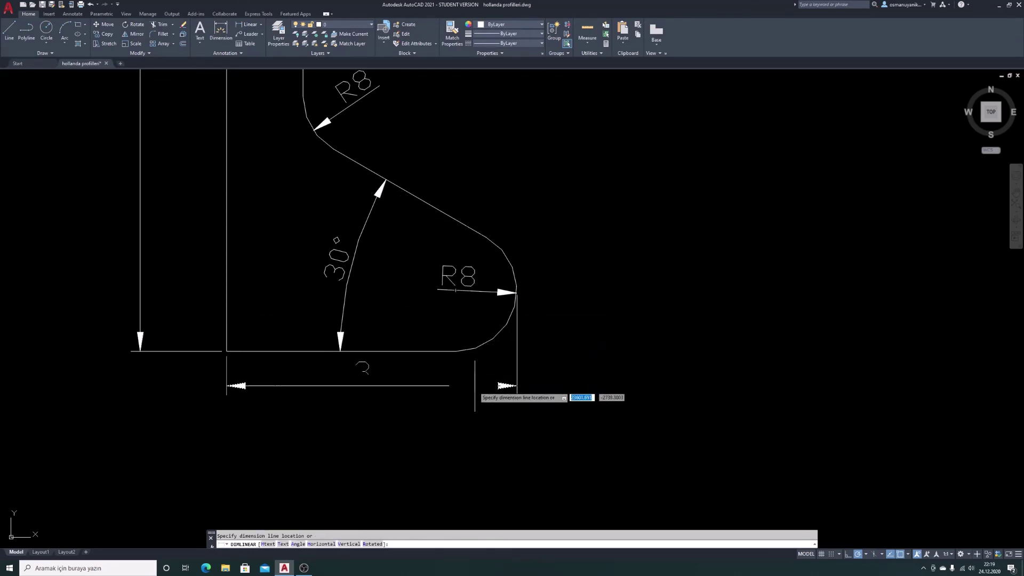
pyautogui.click(458, 417)
pyautogui.scroll(-2, 402, 371)
pyautogui.scroll(-1, 436, 366)
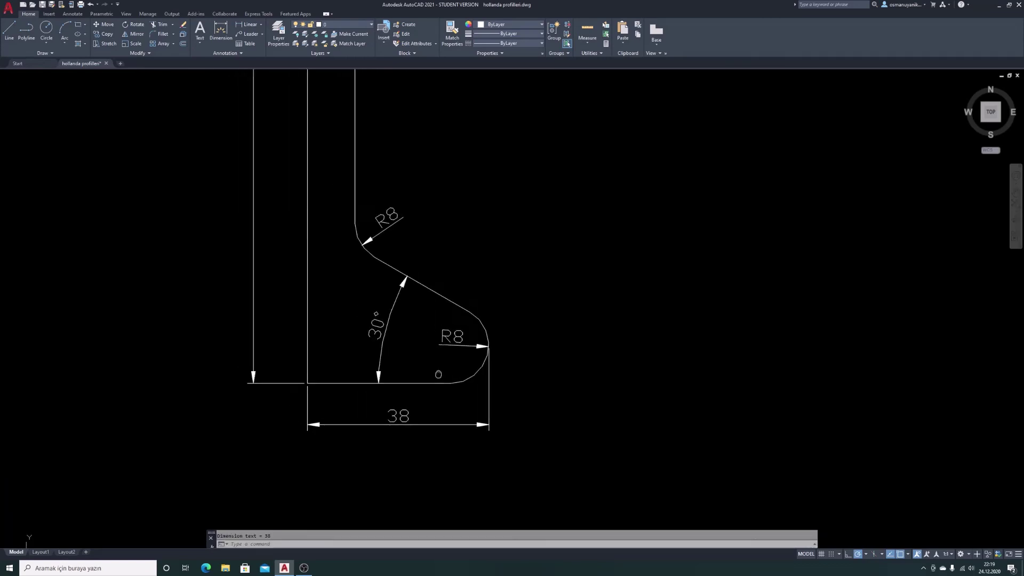
pyautogui.scroll(-4, 436, 400)
pyautogui.scroll(3, 441, 324)
pyautogui.scroll(-2, 441, 324)
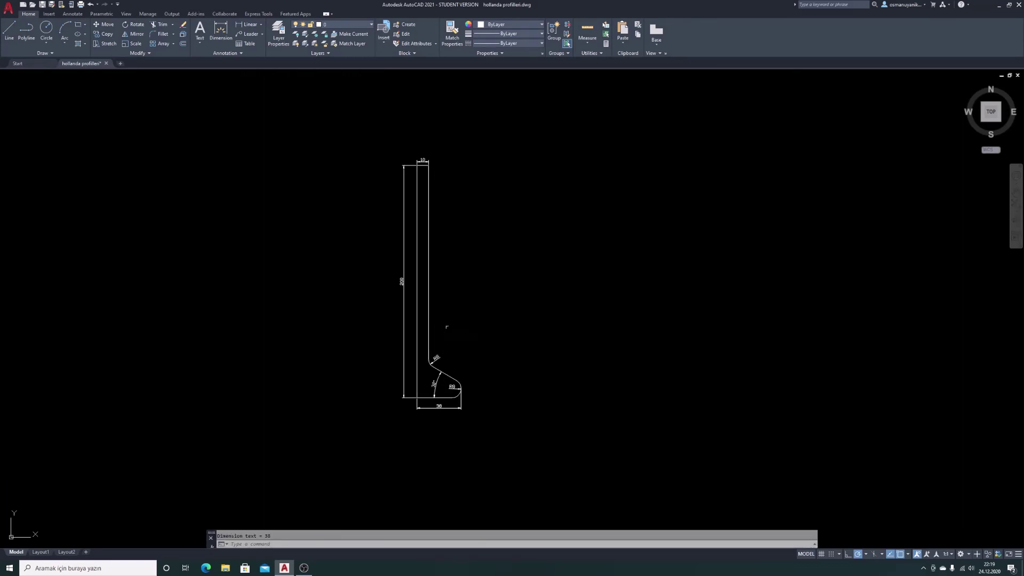
pyautogui.moveTo(442, 327)
pyautogui.mouseDown(button='middle')
pyautogui.moveTo(396, 332)
pyautogui.moveTo(486, 375)
pyautogui.mouseUp(button='middle')
pyautogui.scroll(2, 396, 332)
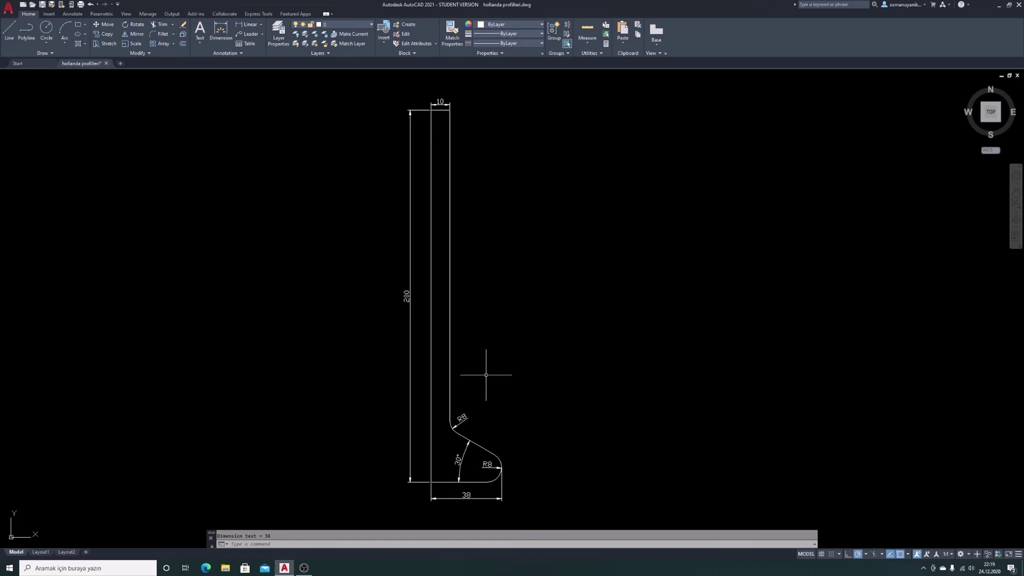